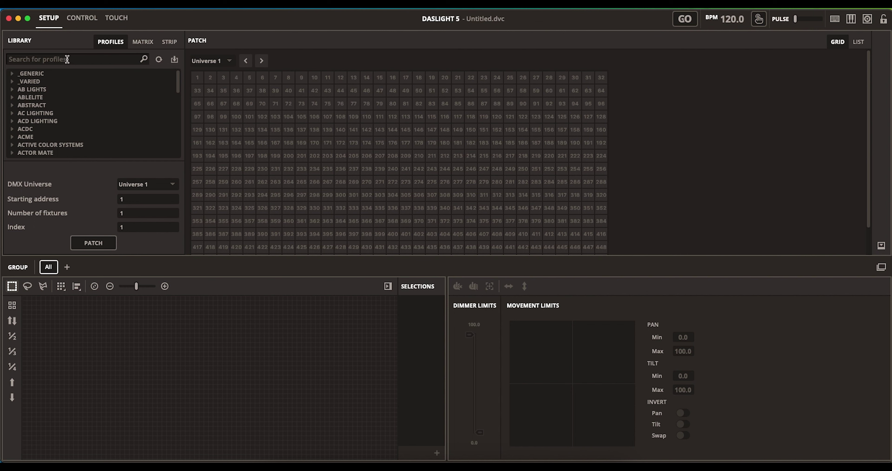
Pick the 18-channel generic moving head profile from the _GENERIC folder.
{"action": "scroll", "coordinate": [72, 111], "scroll_direction": "down", "scroll_amount": 15}
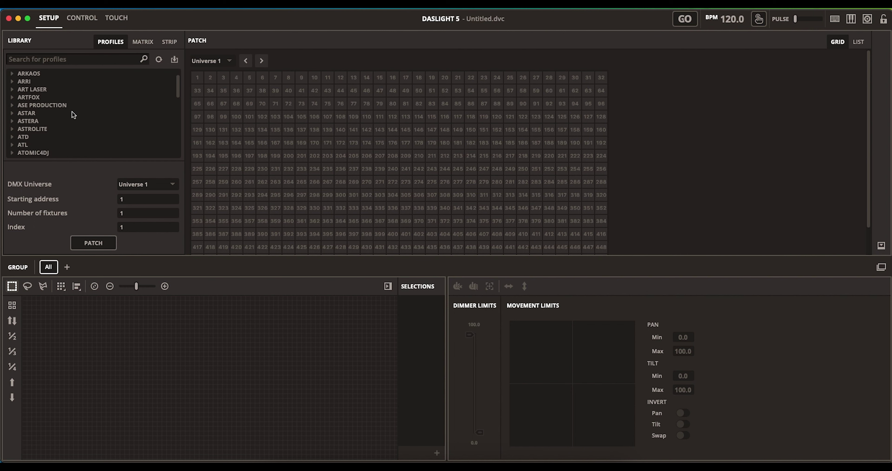
{"action": "scroll", "coordinate": [72, 113], "scroll_direction": "up", "scroll_amount": 15}
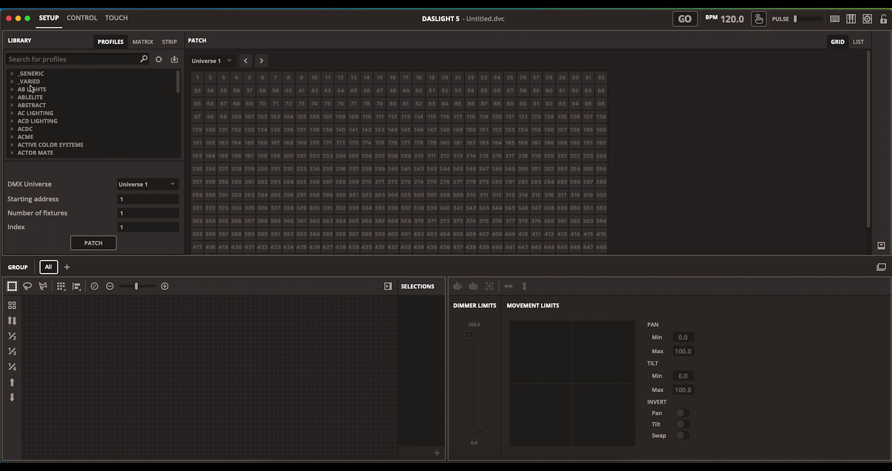
{"action": "left_click", "coordinate": [12, 74]}
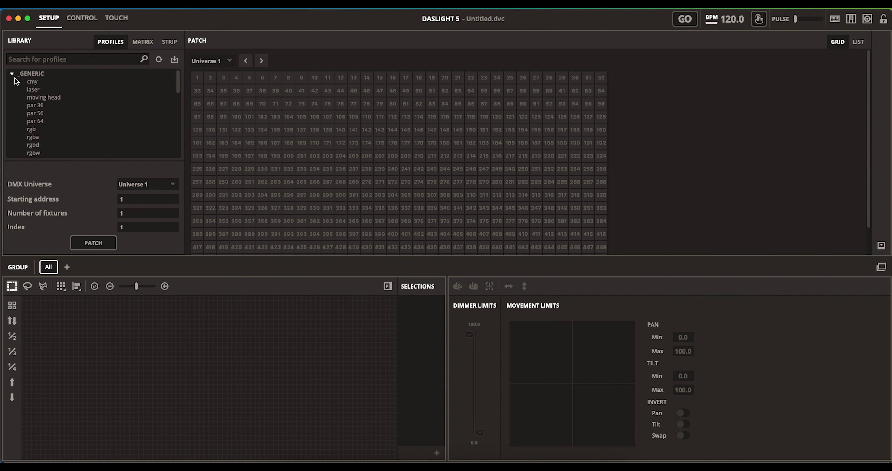
{"action": "left_click", "coordinate": [40, 98]}
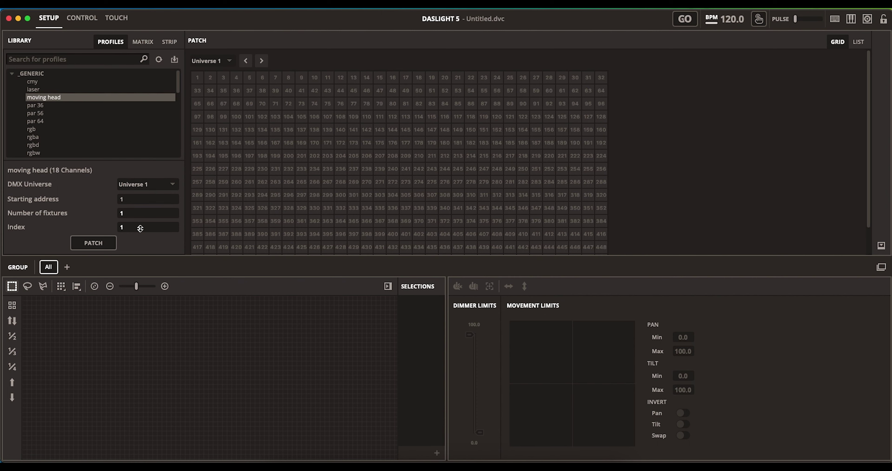
Patch four generic moving heads into Universe 1 and put them in their own group.
{"action": "type", "text": "47"}
{"action": "key", "text": "BackSpace"}
{"action": "left_click", "coordinate": [93, 242]}
{"action": "left_click", "coordinate": [484, 264]}
Patch four generic rgb fixtures after the moving heads and put them in their own group.
{"action": "left_click", "coordinate": [47, 129]}
{"action": "scroll", "coordinate": [170, 215], "scroll_direction": "up", "scroll_amount": 3}
{"action": "left_click", "coordinate": [96, 244]}
{"action": "left_click", "coordinate": [484, 264]}
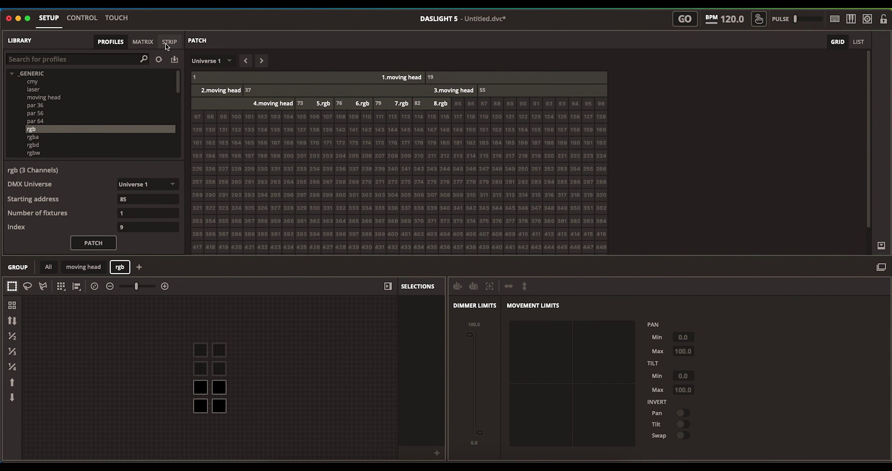
{"action": "left_click", "coordinate": [150, 42]}
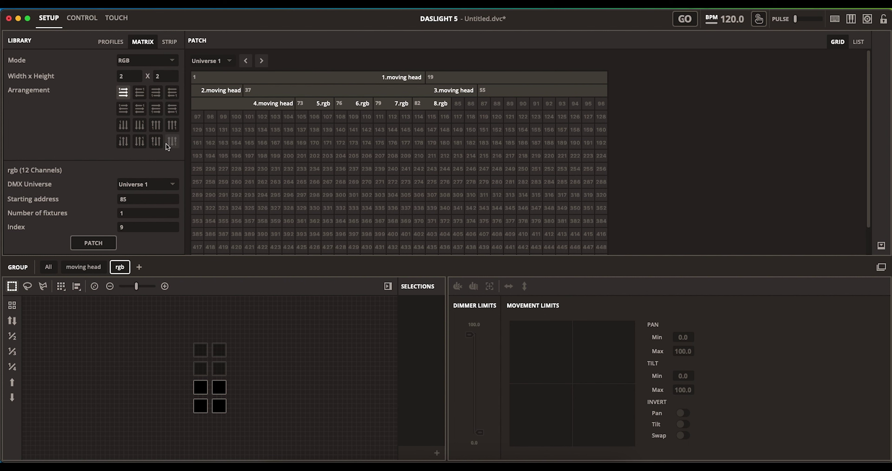
{"action": "left_click", "coordinate": [169, 41]}
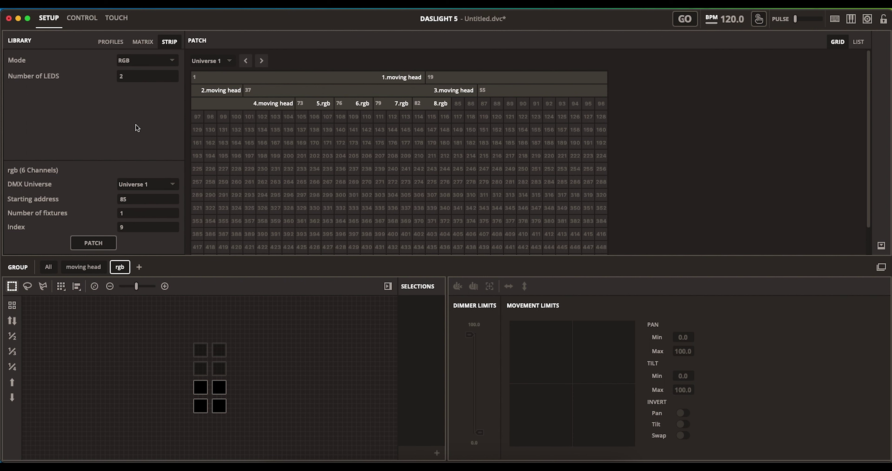
{"action": "left_click", "coordinate": [117, 44]}
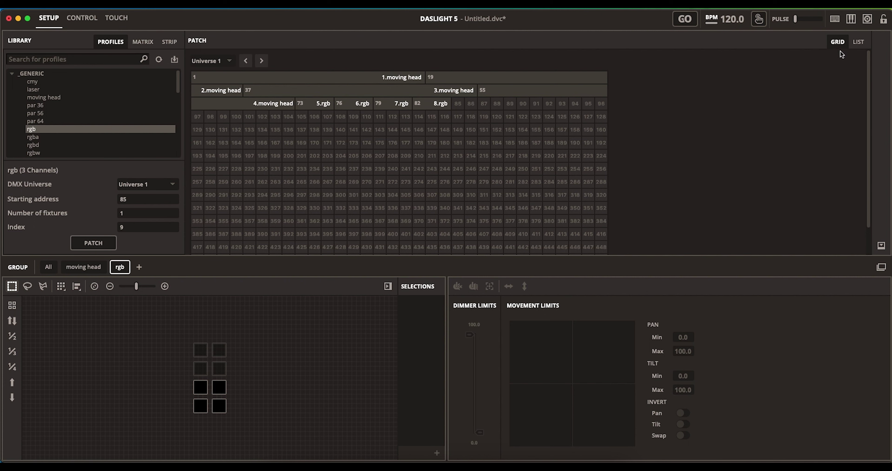
Check the patch as a list, return to the grid, and select fixture 8.rgb at address 82.
{"action": "left_click", "coordinate": [858, 42]}
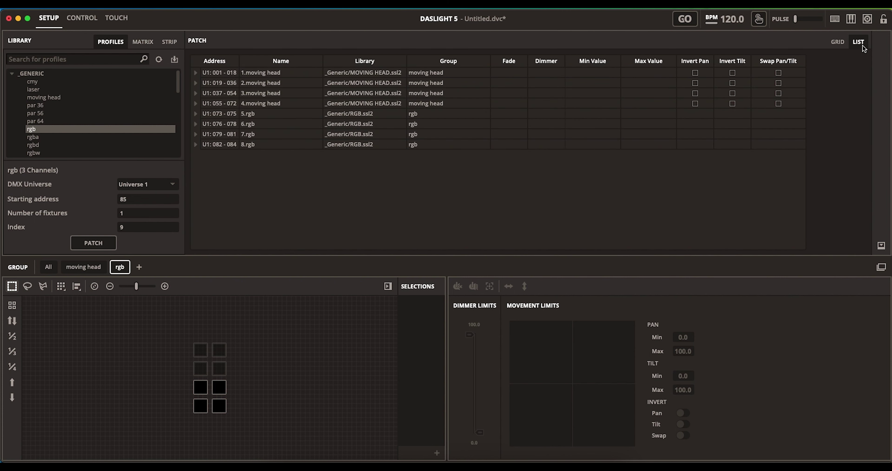
{"action": "left_click", "coordinate": [840, 45]}
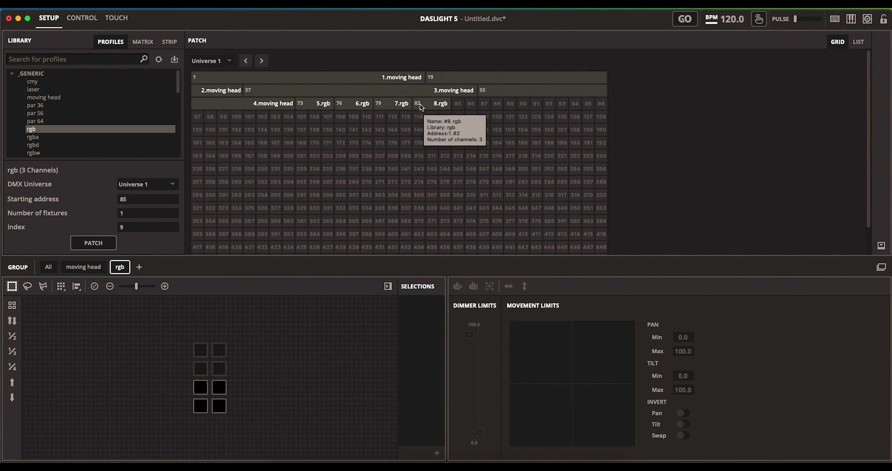
{"action": "mouse_move", "coordinate": [420, 104]}
{"action": "left_mouse_down"}
{"action": "mouse_move", "coordinate": [435, 122]}
{"action": "mouse_move", "coordinate": [412, 164]}
{"action": "mouse_move", "coordinate": [414, 184]}
{"action": "mouse_move", "coordinate": [423, 131]}
{"action": "mouse_move", "coordinate": [453, 108]}
{"action": "mouse_move", "coordinate": [433, 108]}
{"action": "left_mouse_up"}
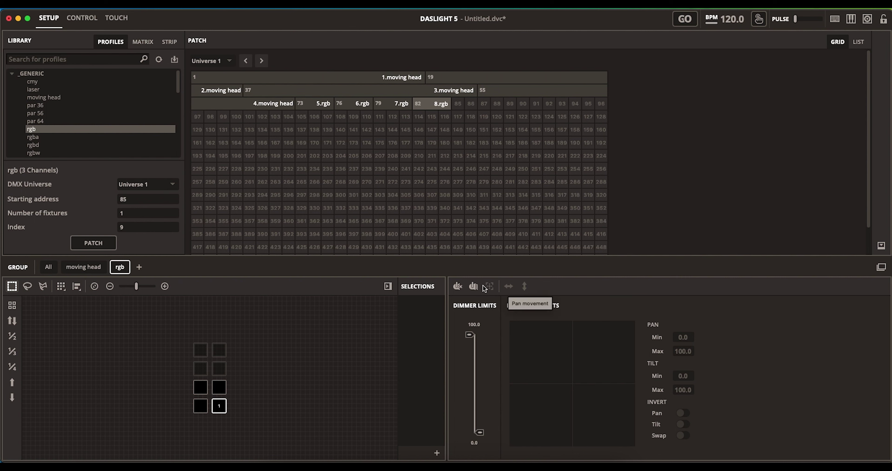
Flash fixture 1's light on and off to locate it on the layout.
{"action": "left_click", "coordinate": [474, 287]}
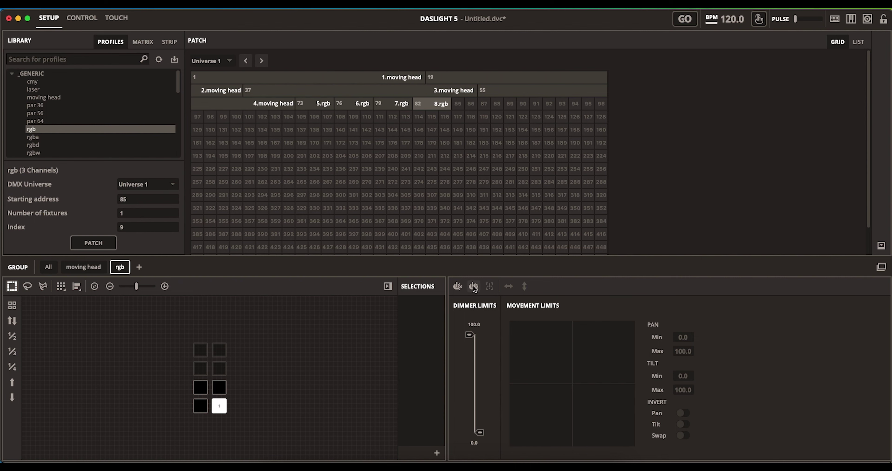
{"action": "left_click", "coordinate": [454, 288]}
{"action": "left_click", "coordinate": [473, 286]}
{"action": "left_click", "coordinate": [457, 287]}
{"action": "left_click", "coordinate": [473, 287]}
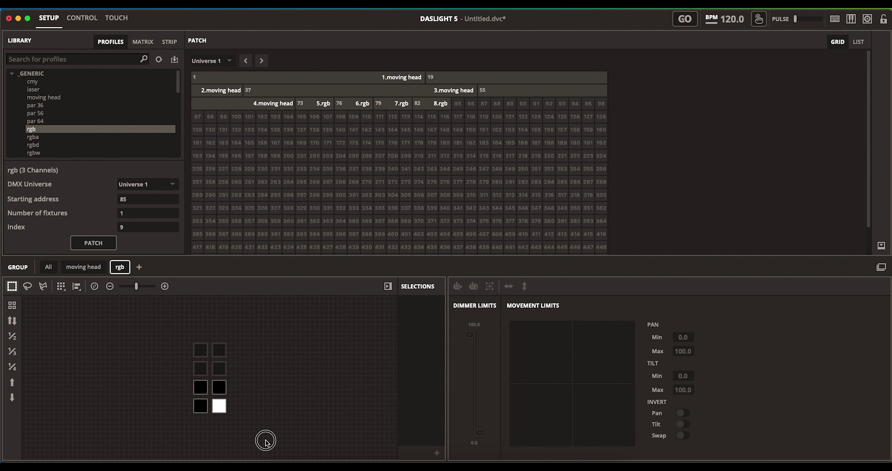
Arrange the four rgb fixtures in a horizontal line, after briefly trying a circle.
{"action": "left_click_drag", "start_coordinate": [266, 440], "coordinate": [163, 368]}
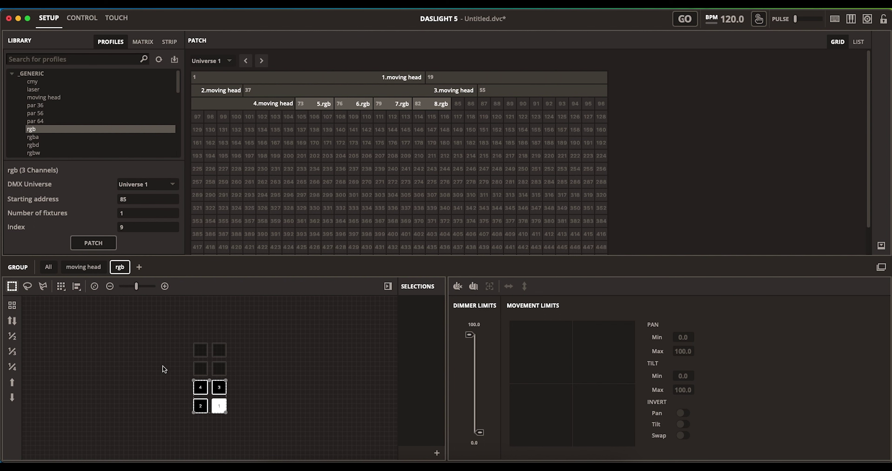
{"action": "left_click", "coordinate": [62, 287]}
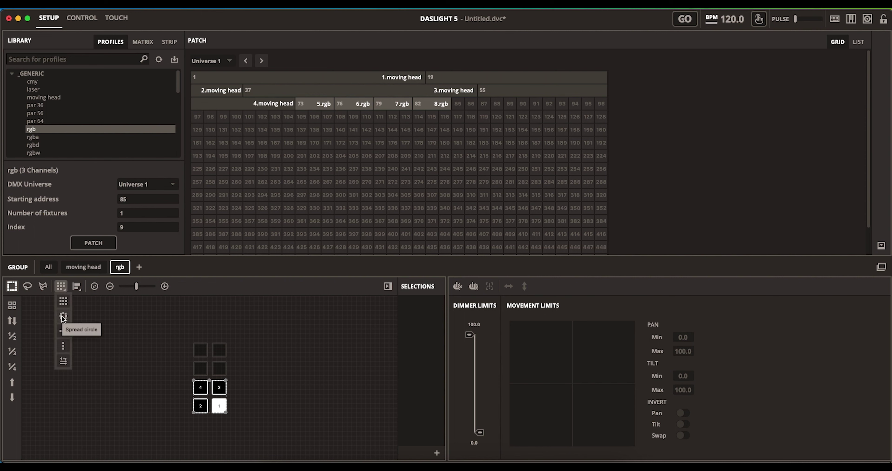
{"action": "left_click", "coordinate": [63, 315]}
{"action": "left_click", "coordinate": [62, 285]}
{"action": "left_click", "coordinate": [63, 331]}
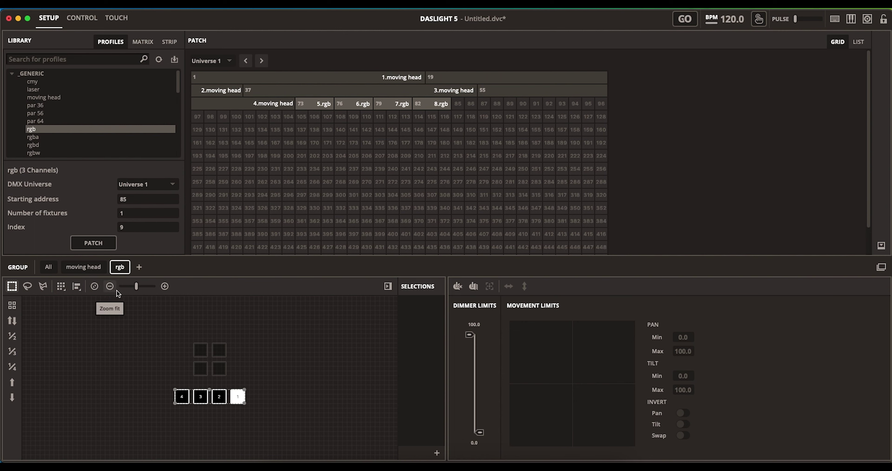
{"action": "mouse_move", "coordinate": [138, 288]}
{"action": "left_mouse_down"}
{"action": "mouse_move", "coordinate": [126, 286]}
{"action": "mouse_move", "coordinate": [138, 287]}
{"action": "left_mouse_up"}
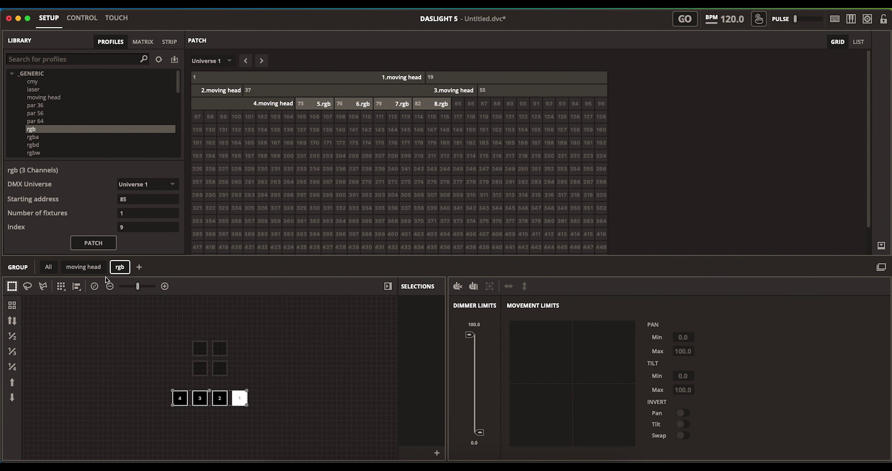
{"action": "left_click", "coordinate": [236, 372]}
Spread the four moving heads in a circle and try the every-second and every-third selections.
{"action": "left_click", "coordinate": [86, 268]}
{"action": "left_click", "coordinate": [63, 288]}
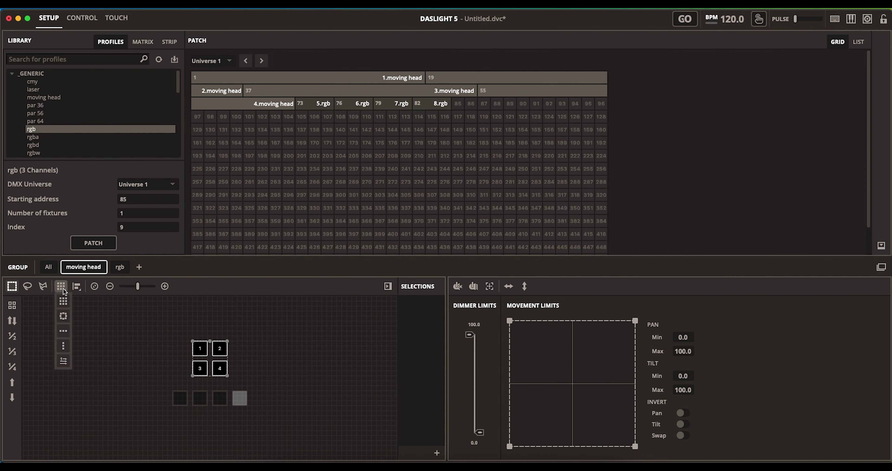
{"action": "left_click", "coordinate": [64, 315]}
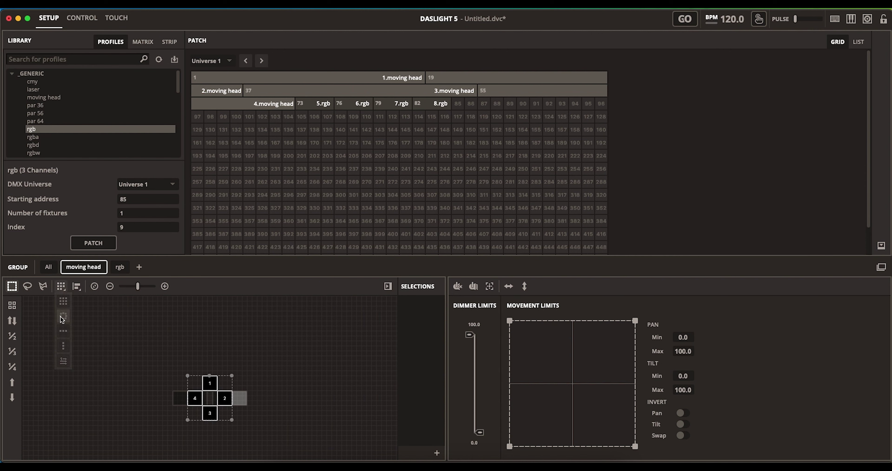
{"action": "left_click", "coordinate": [12, 336]}
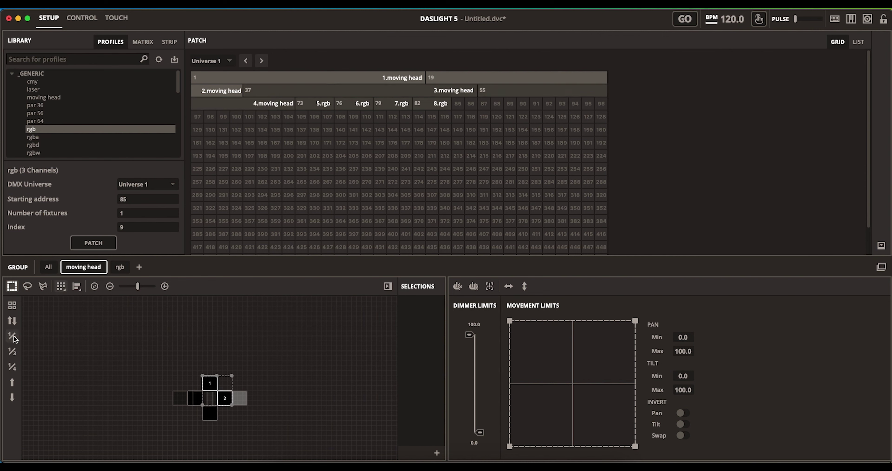
{"action": "left_click", "coordinate": [11, 366]}
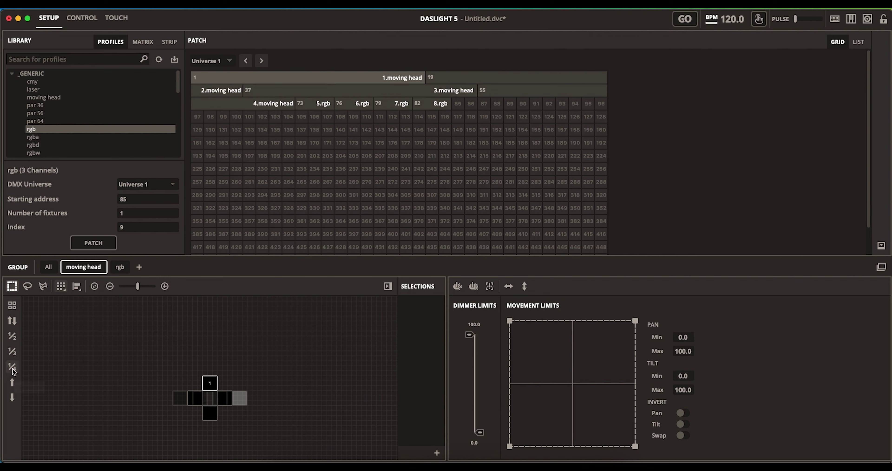
{"action": "left_click", "coordinate": [118, 339]}
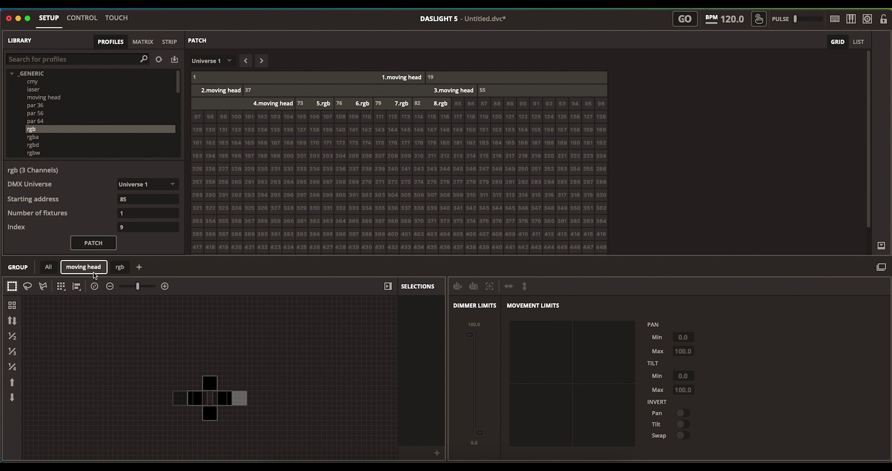
Add and delete a trial New Group 3, then float the moving head group's Control Panel.
{"action": "left_click", "coordinate": [139, 267]}
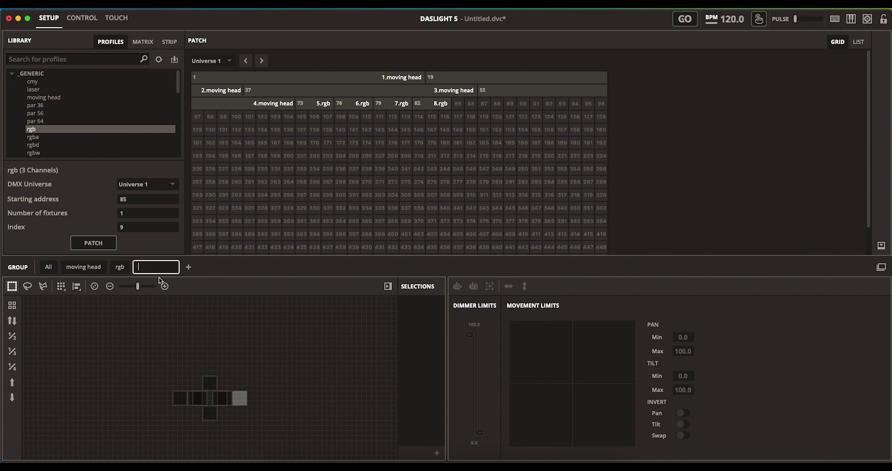
{"action": "left_click", "coordinate": [127, 242]}
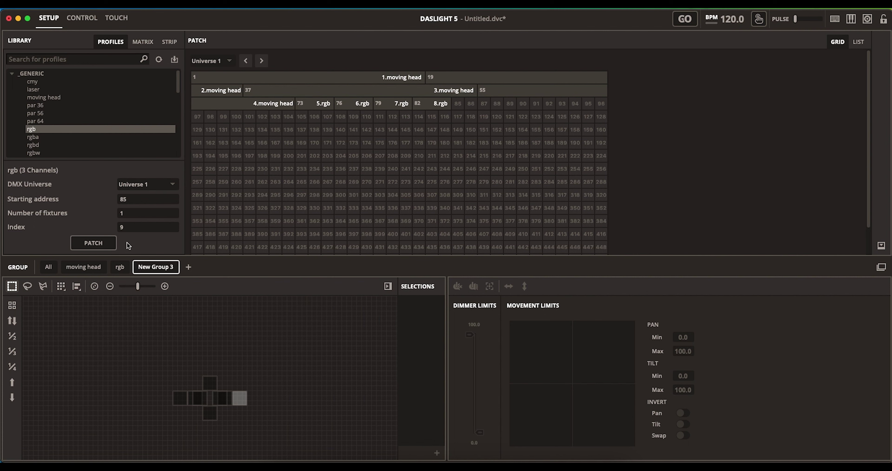
{"action": "right_click", "coordinate": [156, 268]}
{"action": "left_click", "coordinate": [167, 276]}
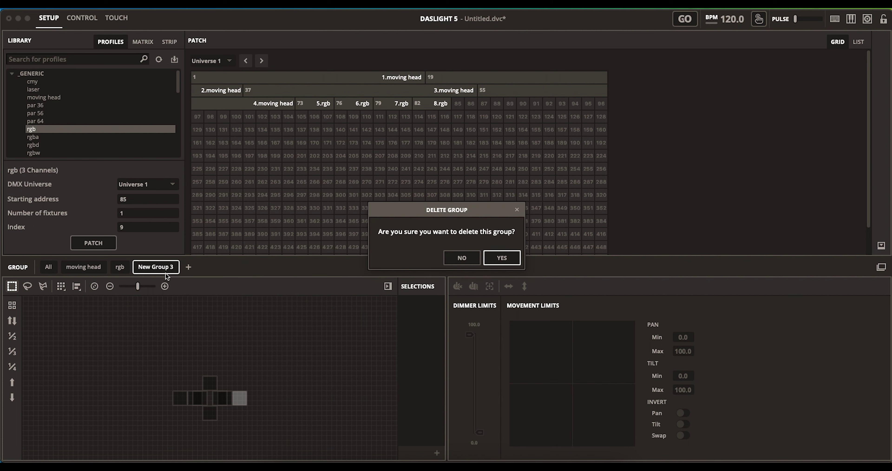
{"action": "left_click", "coordinate": [504, 258]}
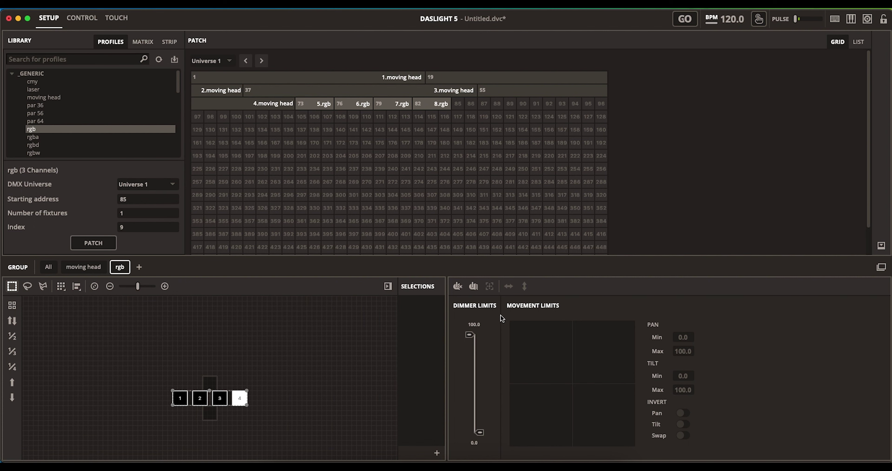
{"action": "left_click", "coordinate": [84, 269]}
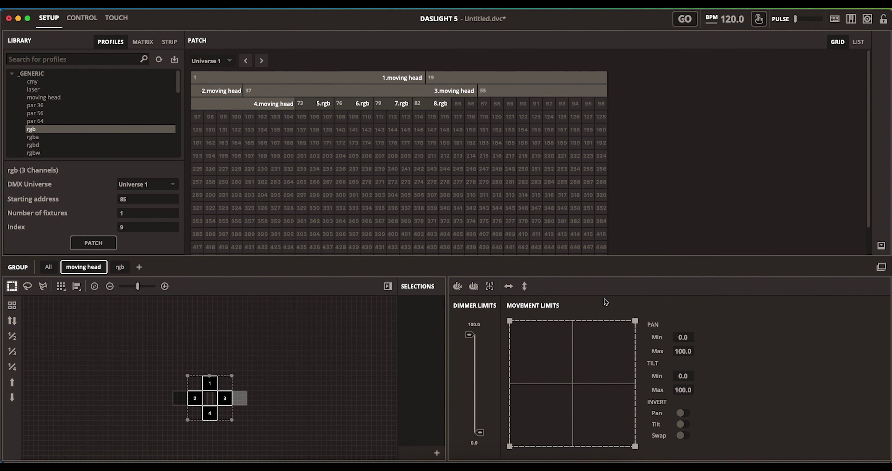
{"action": "left_click", "coordinate": [881, 267]}
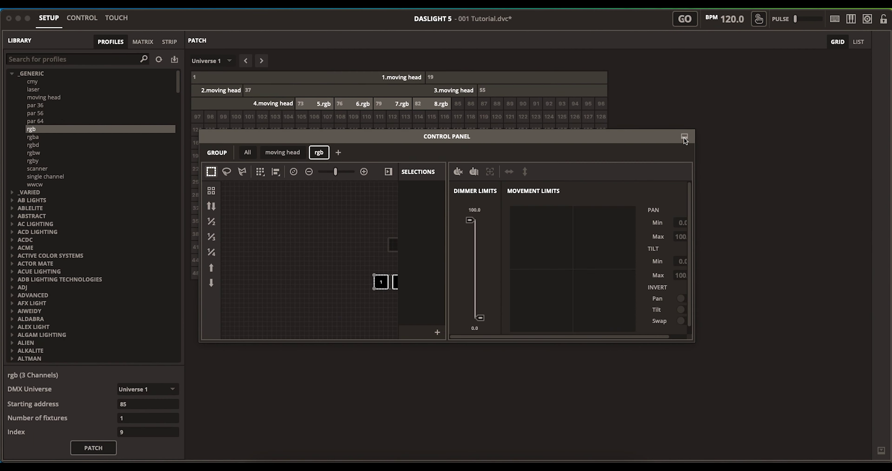
Dock the Control Panel, preview Bank 1's New Scene, and open it in the scene editor.
{"action": "left_click", "coordinate": [684, 136]}
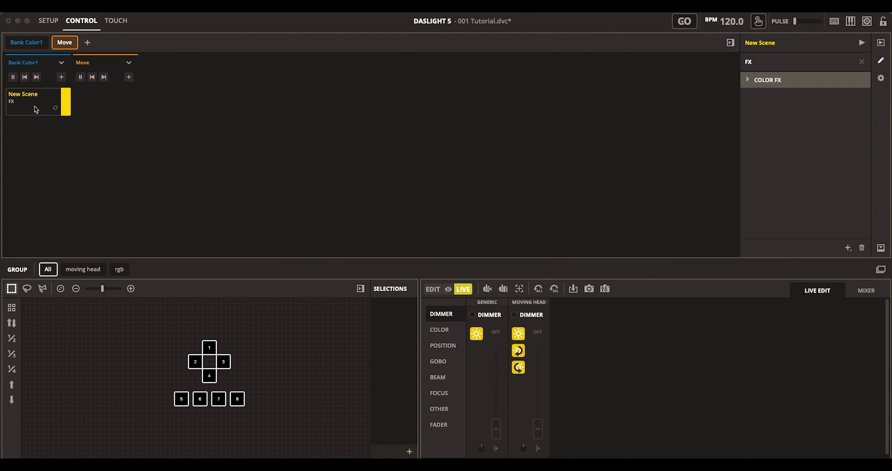
{"action": "left_click", "coordinate": [38, 100]}
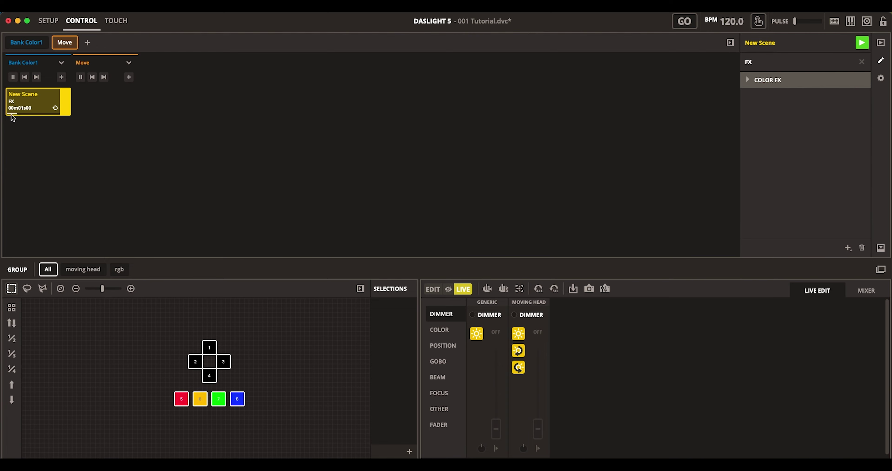
{"action": "left_click", "coordinate": [40, 102]}
{"action": "left_click", "coordinate": [67, 106]}
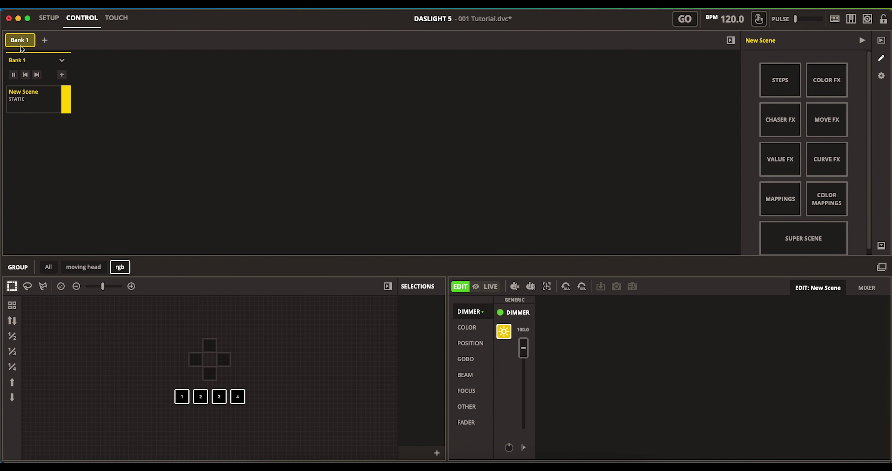
Add a second bank, rename the banks Bank Color1 and Move, and colour Bank Color1 blue.
{"action": "left_click", "coordinate": [44, 39]}
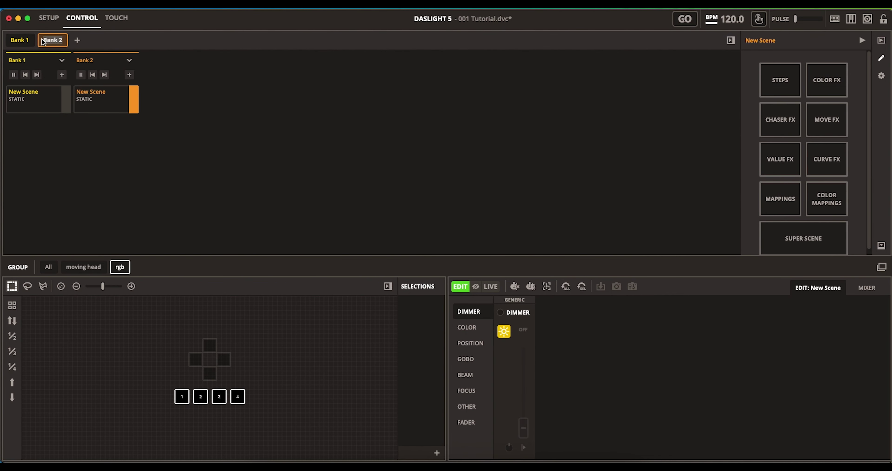
{"action": "left_click", "coordinate": [28, 41]}
{"action": "type", "text": "Color1"}
{"action": "key", "text": "Return"}
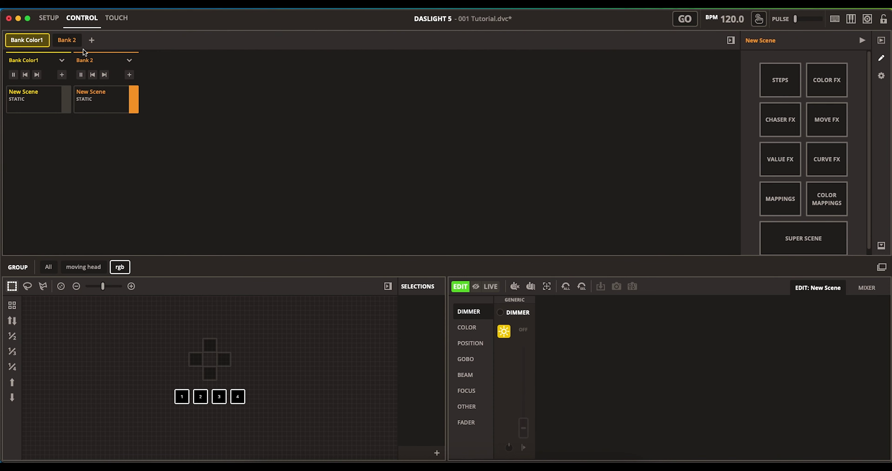
{"action": "left_click", "coordinate": [72, 40]}
{"action": "type", "text": "Move"}
{"action": "key", "text": "Return"}
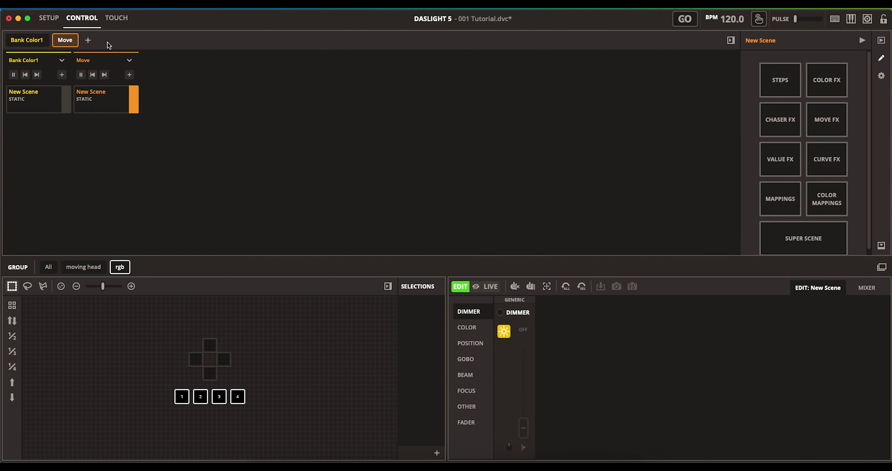
{"action": "right_click", "coordinate": [29, 40]}
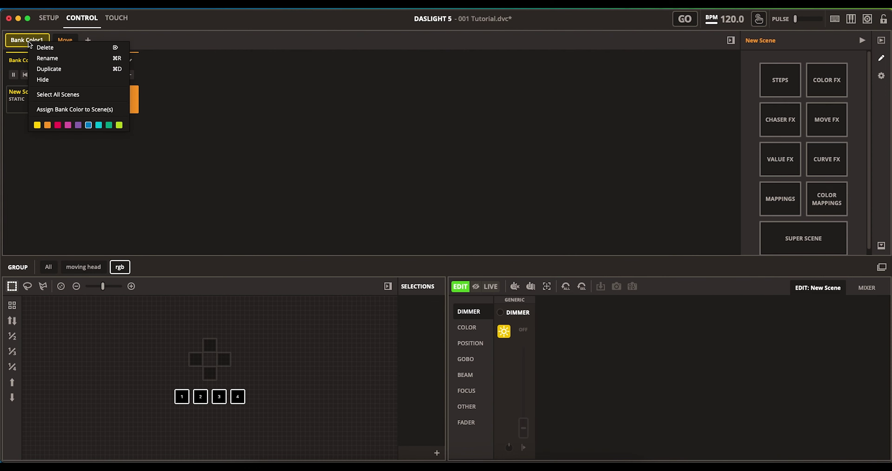
{"action": "left_click", "coordinate": [88, 125]}
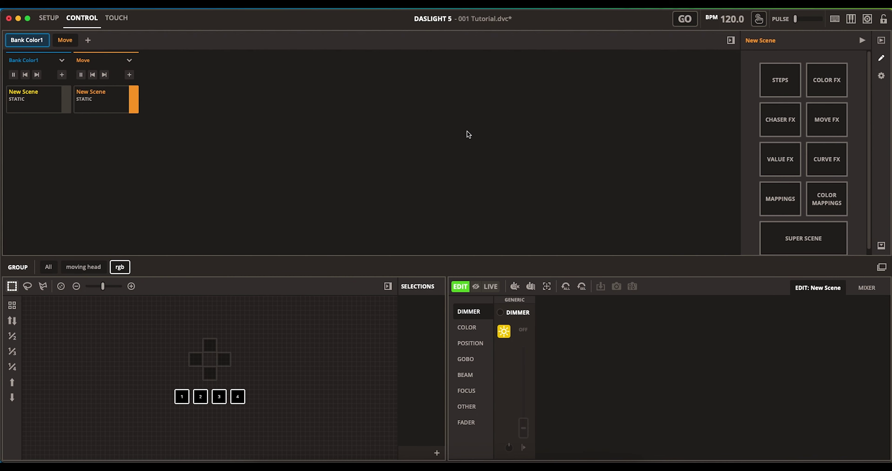
Apply a Color FX to the Bank Color1 scene and increase the effect's angle.
{"action": "left_click", "coordinate": [32, 110]}
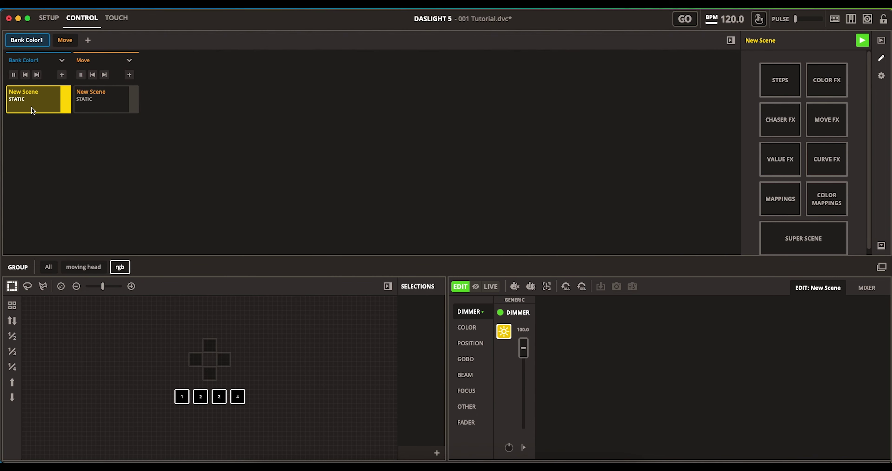
{"action": "left_click", "coordinate": [823, 88]}
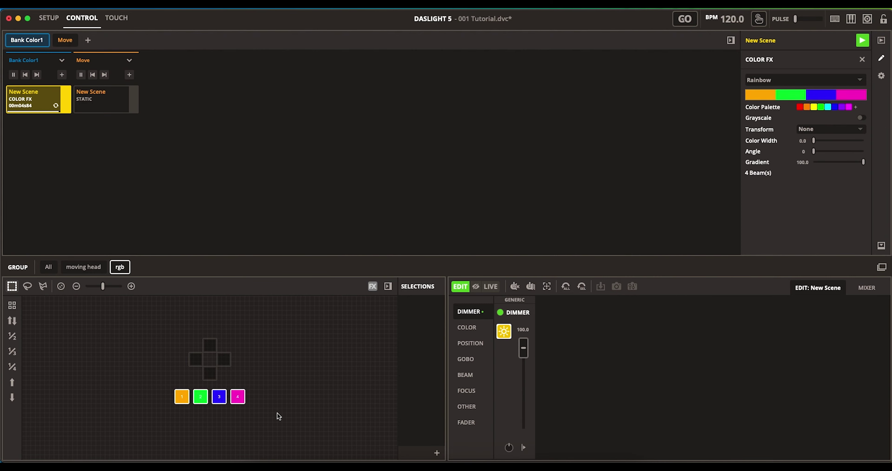
{"action": "left_click", "coordinate": [110, 104]}
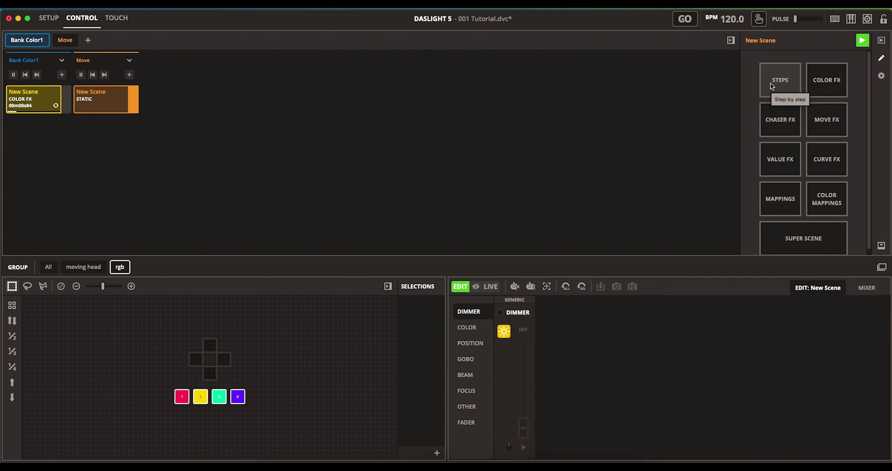
{"action": "left_click", "coordinate": [31, 98]}
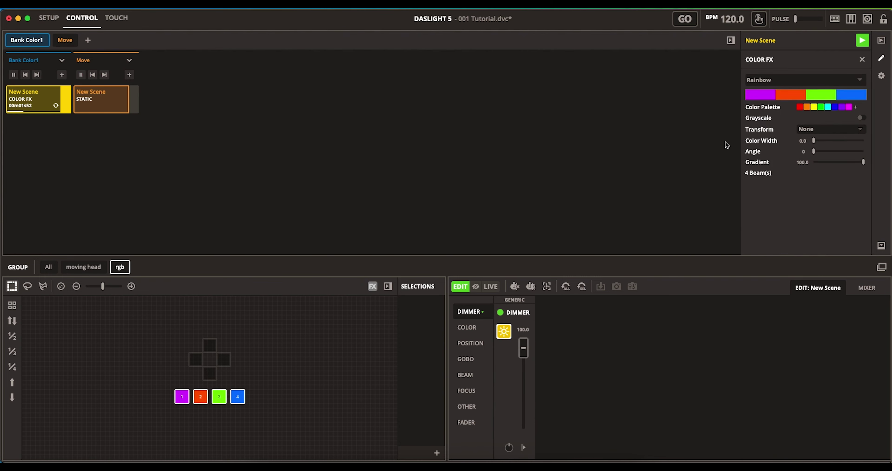
{"action": "mouse_move", "coordinate": [813, 152]}
{"action": "left_mouse_down"}
{"action": "mouse_move", "coordinate": [824, 156]}
{"action": "mouse_move", "coordinate": [815, 141]}
{"action": "mouse_move", "coordinate": [838, 142]}
{"action": "mouse_move", "coordinate": [814, 141]}
{"action": "left_mouse_up"}
Give the Move scene a Circle Move FX after trying Curve and Polygon, then add a second scene.
{"action": "key", "text": "Right"}
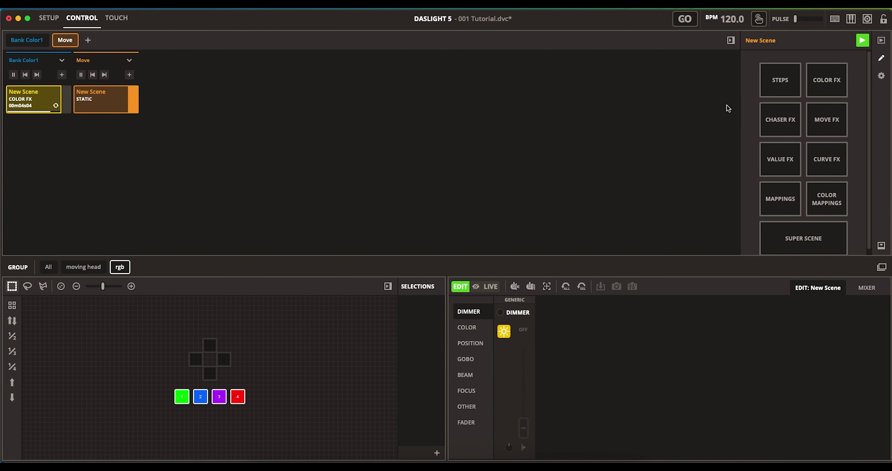
{"action": "left_click", "coordinate": [830, 118]}
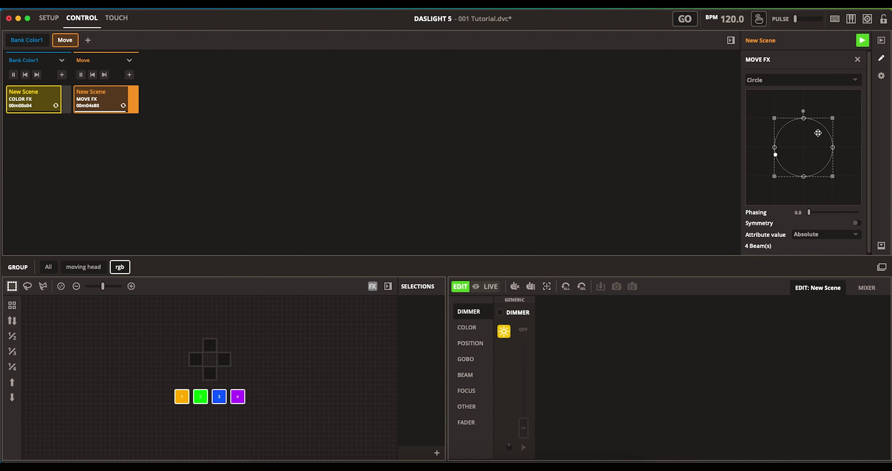
{"action": "mouse_move", "coordinate": [801, 119]}
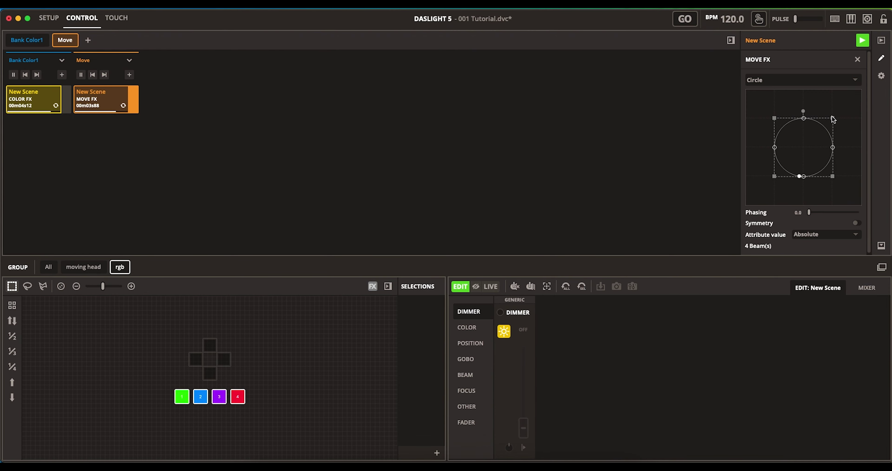
{"action": "left_click", "coordinate": [823, 77]}
{"action": "left_click", "coordinate": [810, 98]}
{"action": "left_click", "coordinate": [814, 81]}
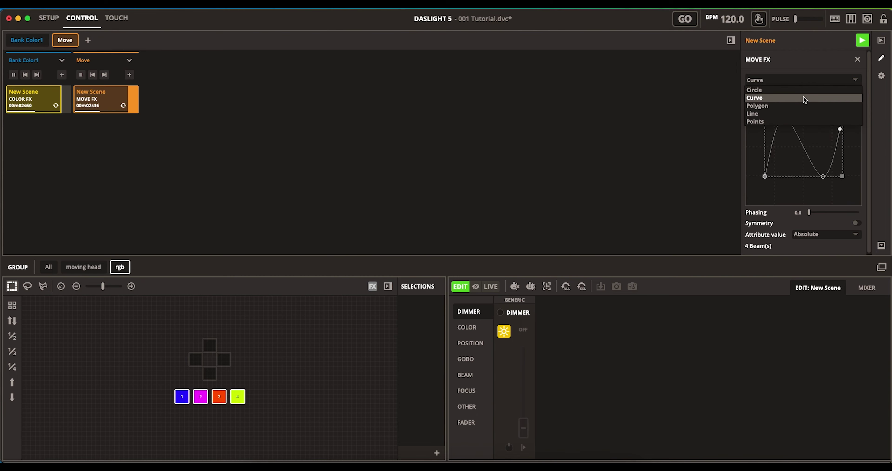
{"action": "left_click", "coordinate": [789, 106]}
{"action": "left_click", "coordinate": [805, 83]}
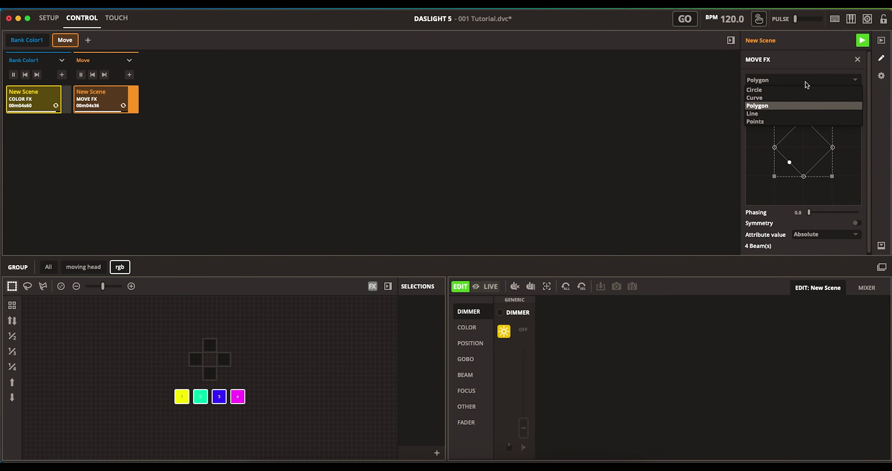
{"action": "left_click", "coordinate": [786, 90]}
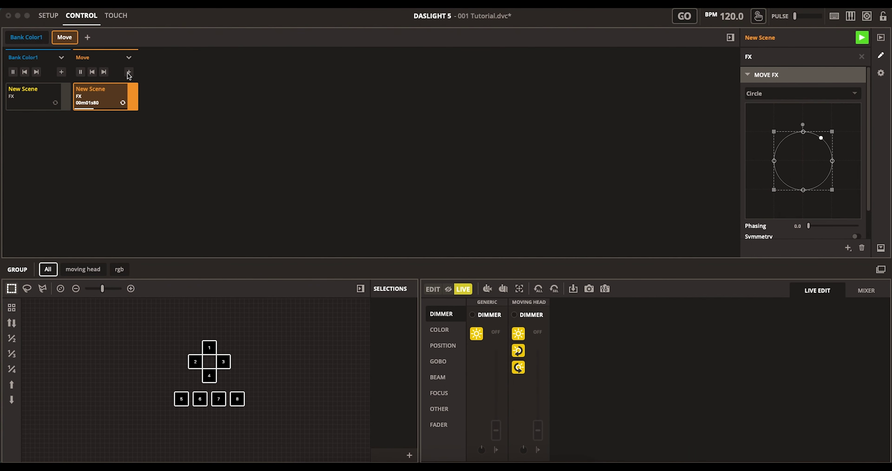
{"action": "left_click", "coordinate": [129, 72]}
Make the new scene a Super Scene with Bank Color1 on track 1 and Move on track 2, playing.
{"action": "left_click", "coordinate": [113, 125]}
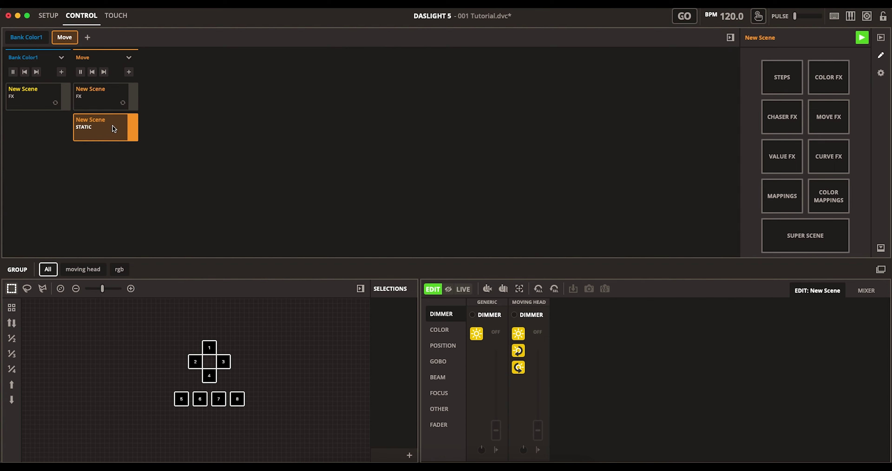
{"action": "left_click", "coordinate": [790, 235]}
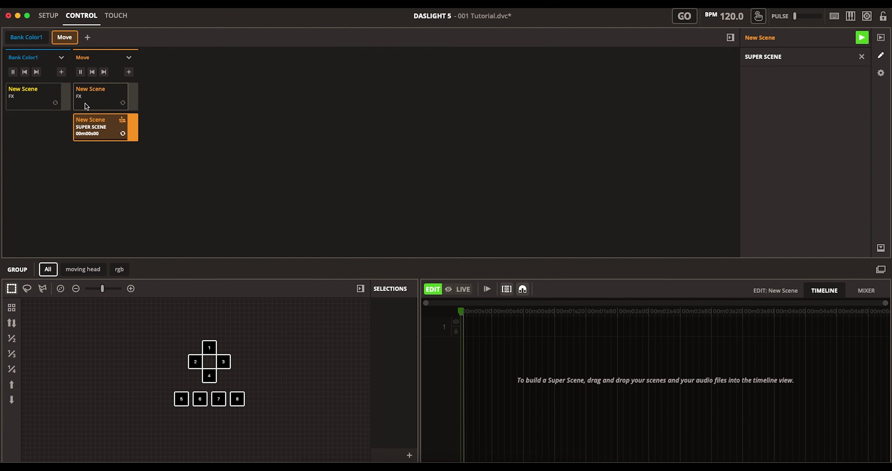
{"action": "left_click_drag", "start_coordinate": [63, 91], "coordinate": [500, 324]}
{"action": "key", "text": "space"}
{"action": "left_click_drag", "start_coordinate": [126, 95], "coordinate": [501, 351]}
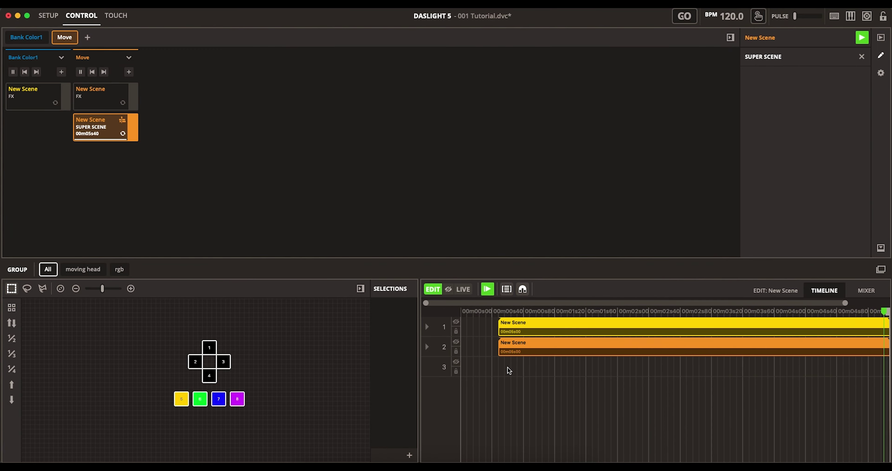
Insert the 4/4 Kick.wav audio file onto track 3 of the super scene timeline.
{"action": "right_click", "coordinate": [514, 370]}
{"action": "mouse_move", "coordinate": [514, 369]}
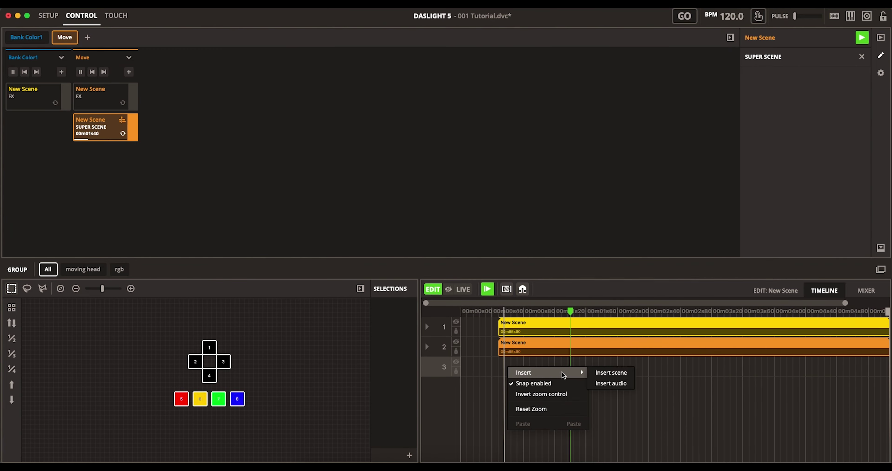
{"action": "left_click", "coordinate": [610, 383]}
{"action": "left_click", "coordinate": [363, 106]}
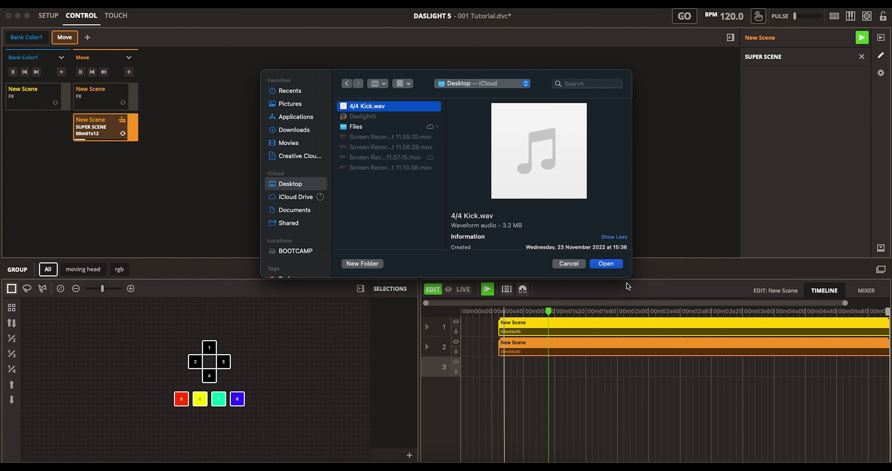
{"action": "left_click", "coordinate": [610, 265]}
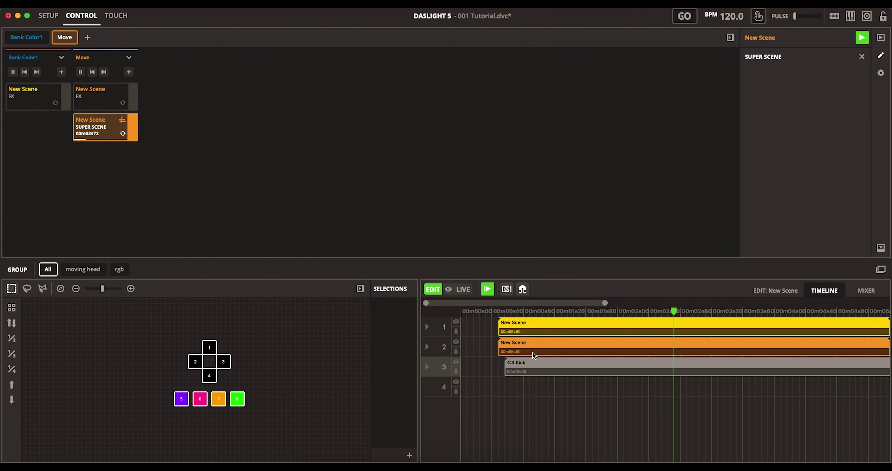
{"action": "left_click", "coordinate": [506, 327]}
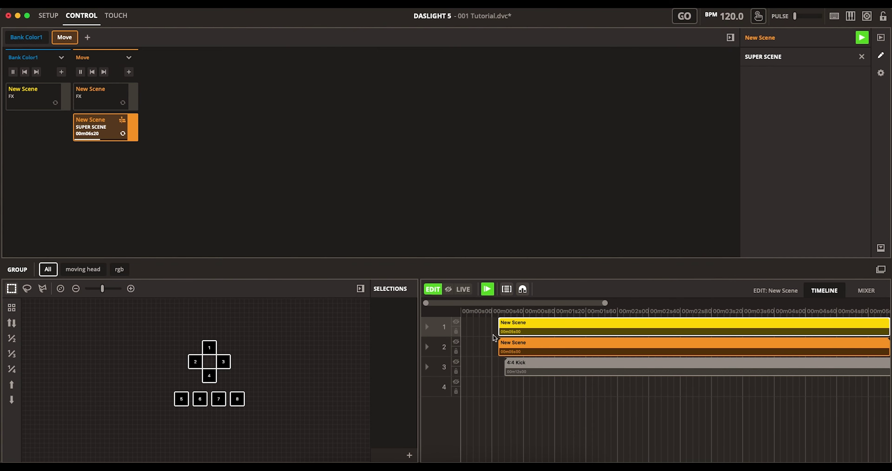
Lock and unlock track 2, then expand it to show its Dimmer and Phasing rows.
{"action": "left_click", "coordinate": [456, 342]}
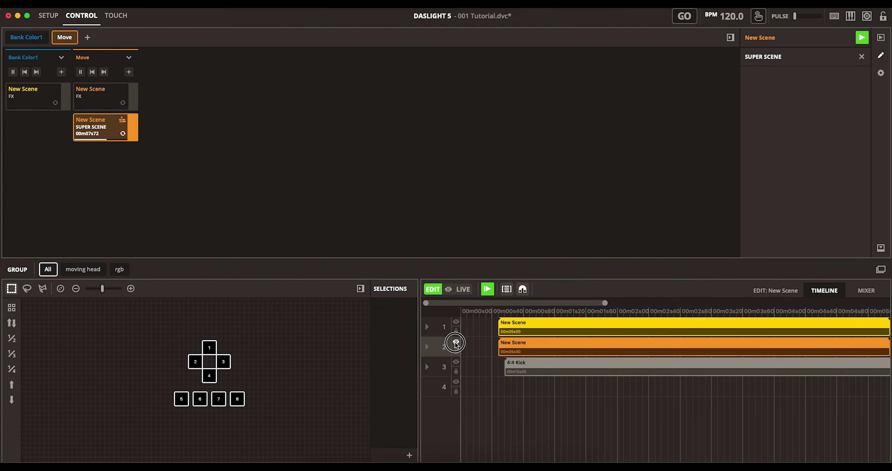
{"action": "left_click", "coordinate": [456, 351]}
{"action": "left_click", "coordinate": [456, 351]}
{"action": "left_click", "coordinate": [427, 346]}
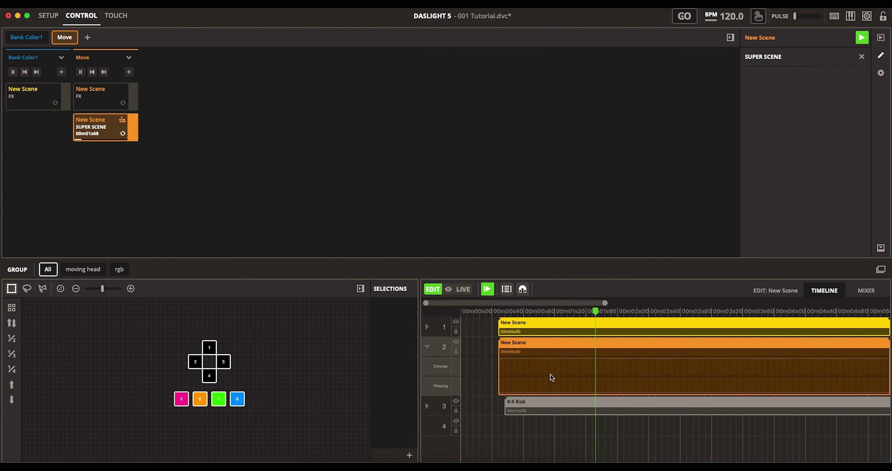
Add two points in track 2's Dimmer row and raise the second to about 95%.
{"action": "left_click", "coordinate": [536, 367]}
{"action": "left_click", "coordinate": [632, 368]}
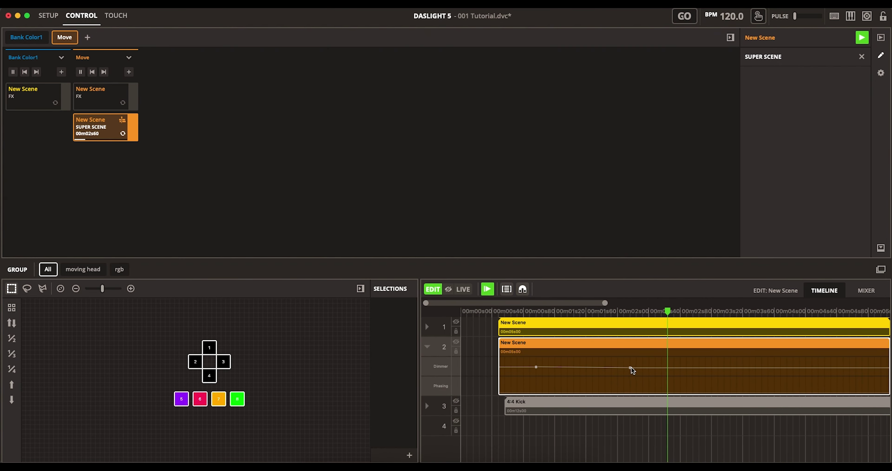
{"action": "mouse_move", "coordinate": [632, 368]}
{"action": "left_mouse_down"}
{"action": "mouse_move", "coordinate": [630, 354]}
{"action": "mouse_move", "coordinate": [631, 364]}
{"action": "left_mouse_up"}
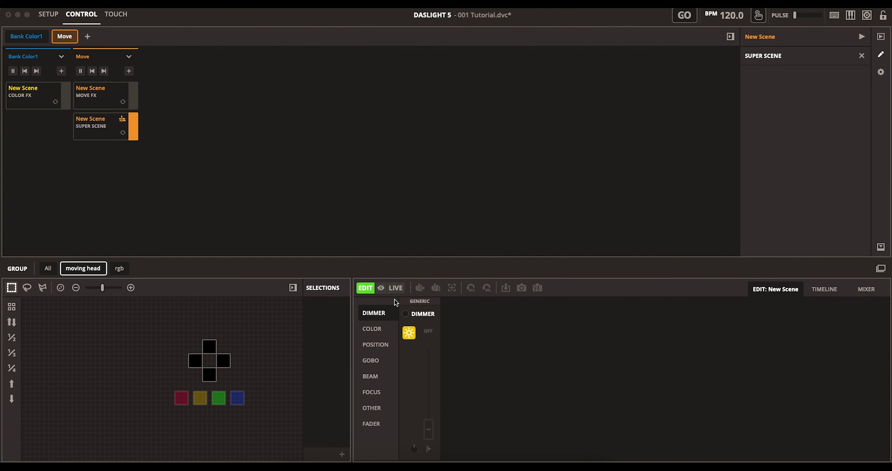
Play the Bank Color1 Rainbow COLOR FX scene and turn on blind scene editing.
{"action": "left_click", "coordinate": [367, 291]}
{"action": "left_click", "coordinate": [367, 291]}
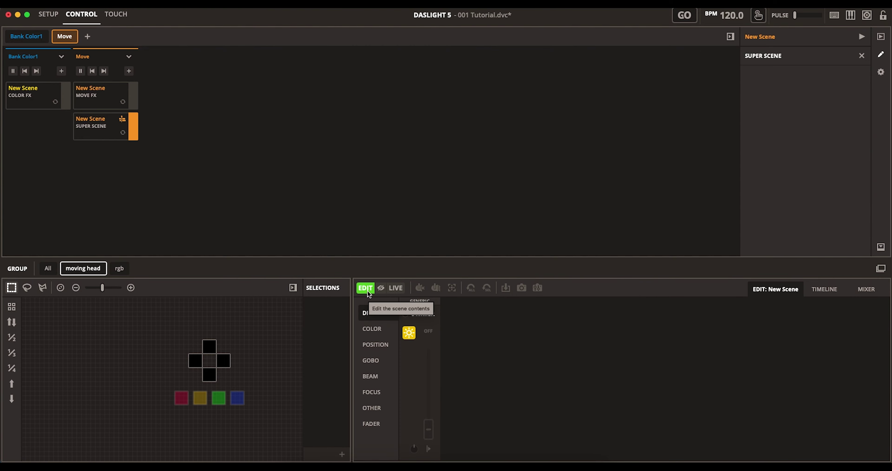
{"action": "left_click", "coordinate": [38, 95]}
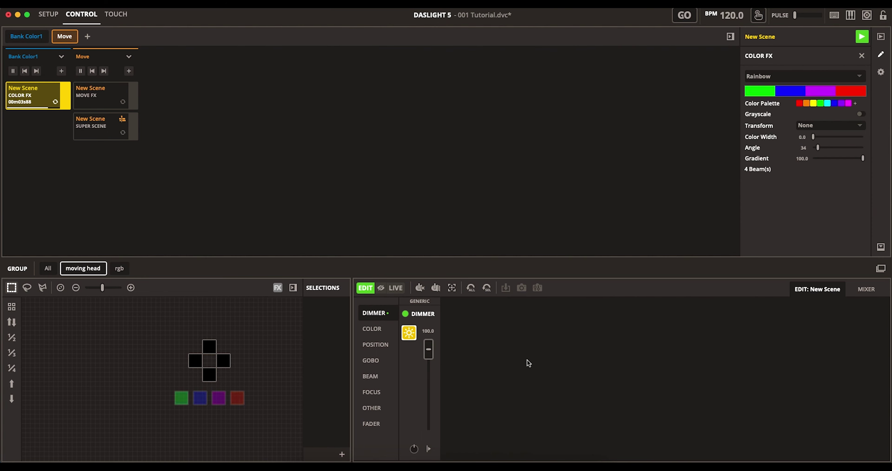
{"action": "left_click", "coordinate": [381, 287]}
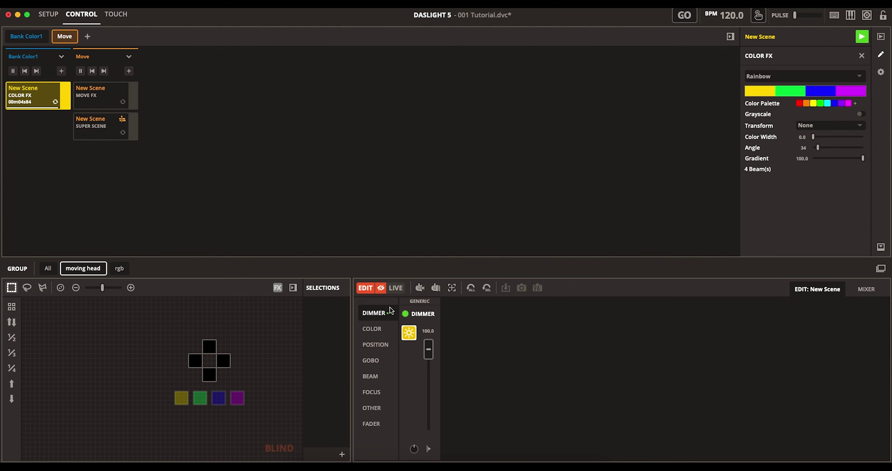
Switch to Live Edit mode and bring the moving heads' Dimmer to 61.3.
{"action": "left_click", "coordinate": [399, 290]}
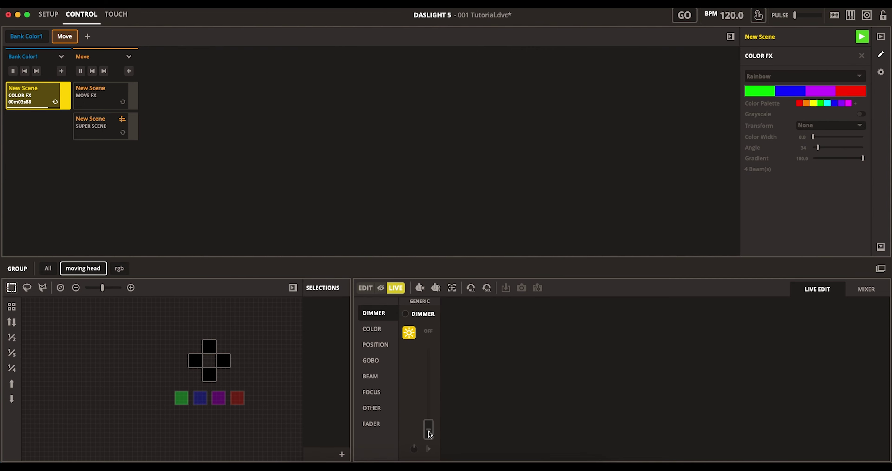
{"action": "left_click_drag", "start_coordinate": [428, 433], "coordinate": [433, 379]}
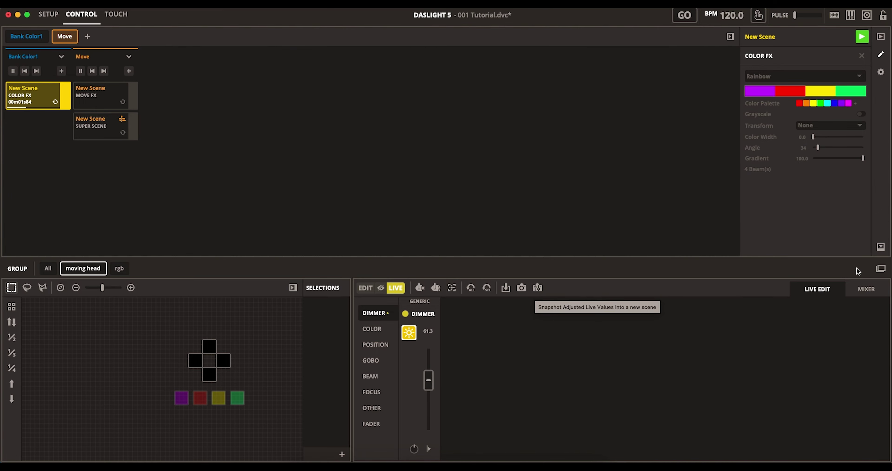
Show the MIXER strips and lower the All group's dimmer to 87.2%.
{"action": "left_click", "coordinate": [867, 290]}
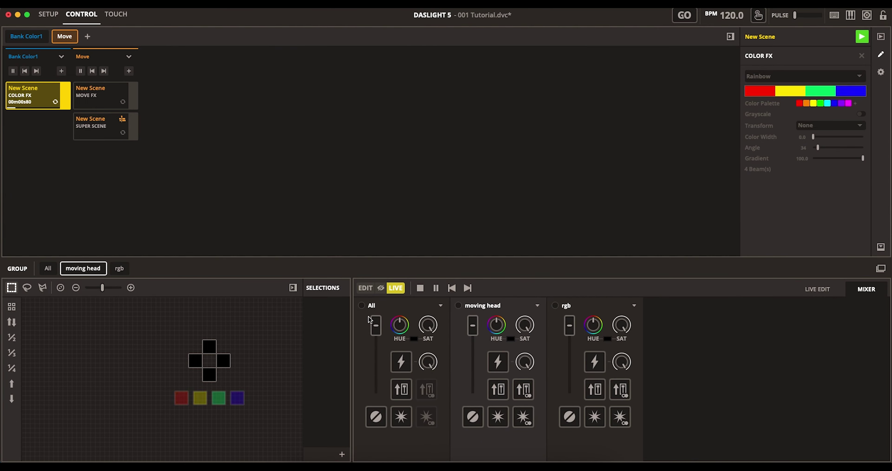
{"action": "mouse_move", "coordinate": [376, 325]}
{"action": "left_mouse_down"}
{"action": "mouse_move", "coordinate": [377, 337]}
{"action": "mouse_move", "coordinate": [391, 333]}
{"action": "left_mouse_up"}
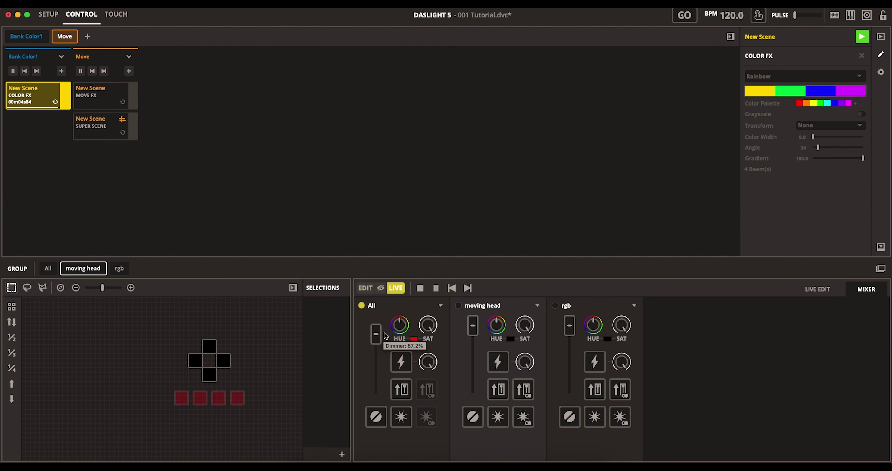
{"action": "mouse_move", "coordinate": [404, 330]}
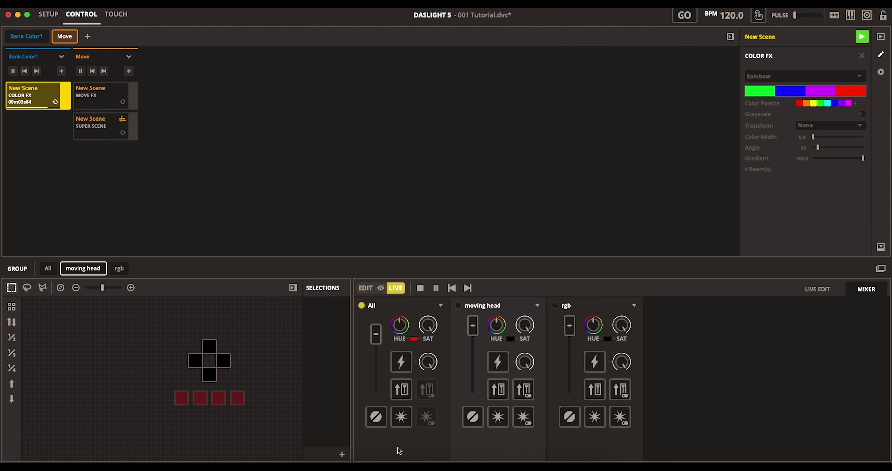
In Touch page edit mode, place a button, a fader and a dial on the grid.
{"action": "left_click", "coordinate": [118, 20]}
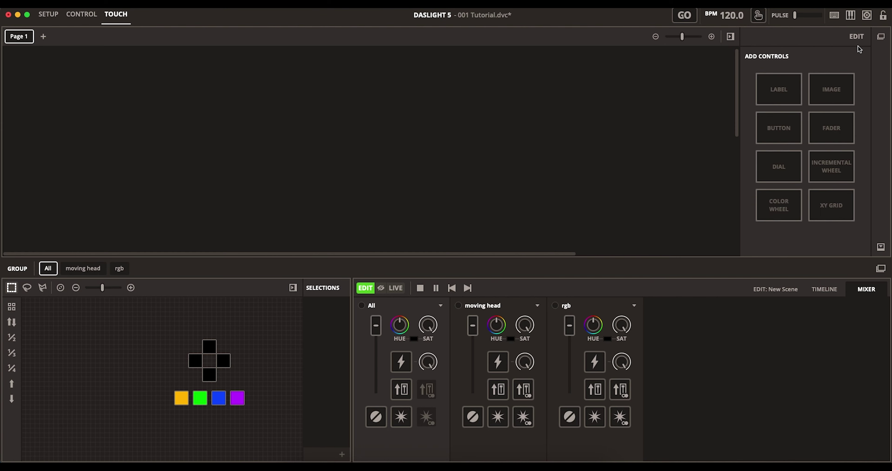
{"action": "left_click", "coordinate": [856, 37]}
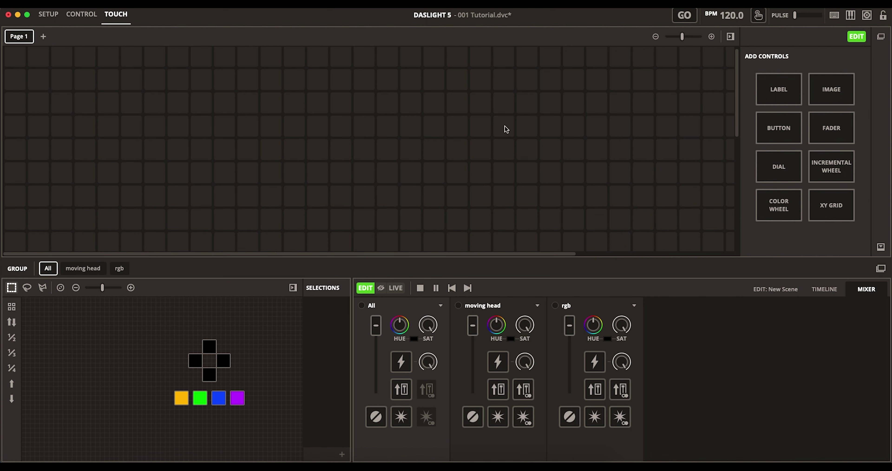
{"action": "left_click_drag", "start_coordinate": [775, 125], "coordinate": [503, 125]}
{"action": "left_click_drag", "start_coordinate": [831, 127], "coordinate": [526, 157]}
{"action": "left_click_drag", "start_coordinate": [779, 166], "coordinate": [434, 174]}
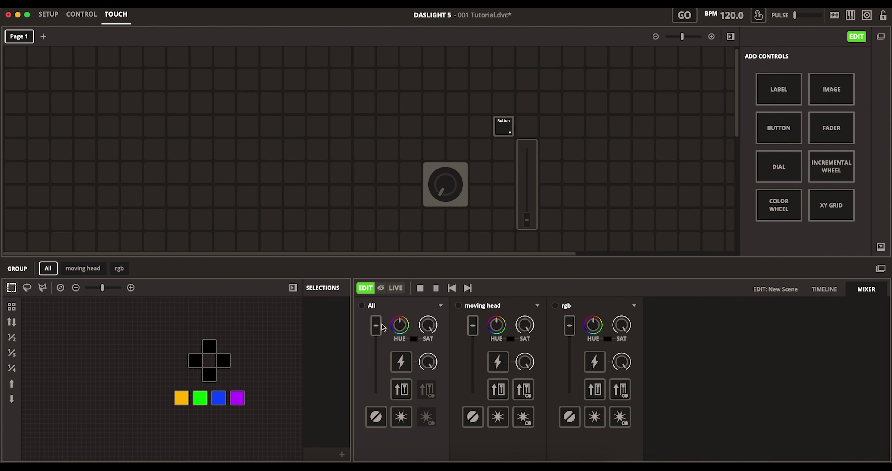
Add a fader linked to the All master dimmer and test it by dimming to 7.8%.
{"action": "mouse_move", "coordinate": [378, 325]}
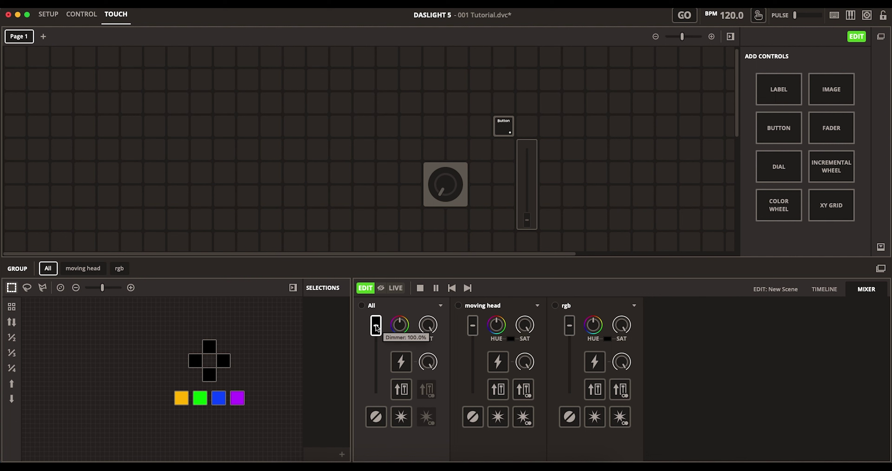
{"action": "left_click", "coordinate": [376, 328]}
{"action": "left_click_drag", "start_coordinate": [14, 109], "coordinate": [324, 168]}
{"action": "left_click", "coordinate": [856, 36]}
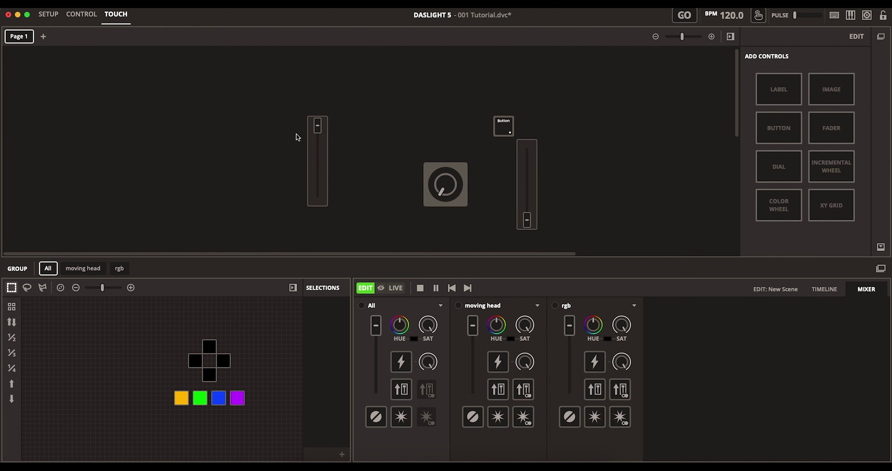
{"action": "left_click_drag", "start_coordinate": [317, 126], "coordinate": [328, 149]}
{"action": "left_click", "coordinate": [857, 36]}
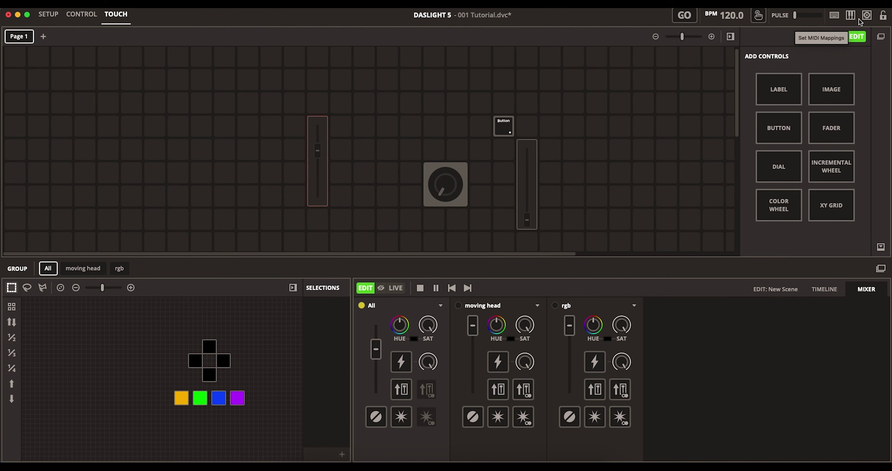
Map the All group's flash button to the keyboard key A.
{"action": "left_click", "coordinate": [835, 16]}
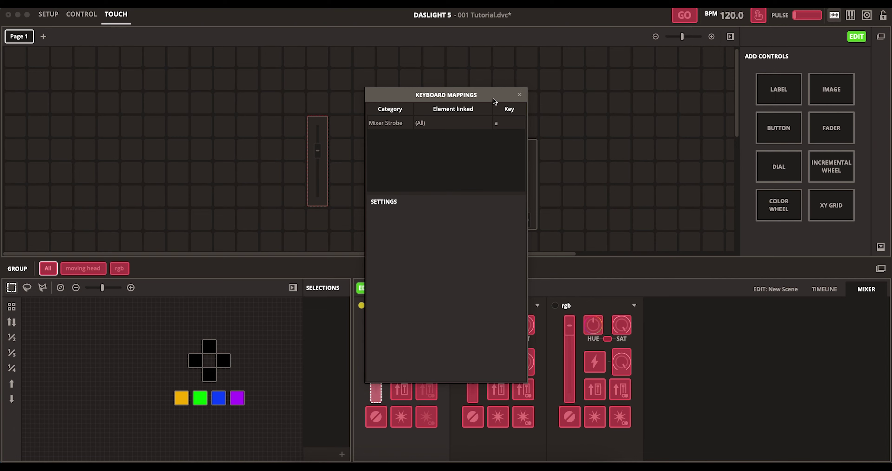
{"action": "left_click_drag", "start_coordinate": [490, 97], "coordinate": [237, 85]}
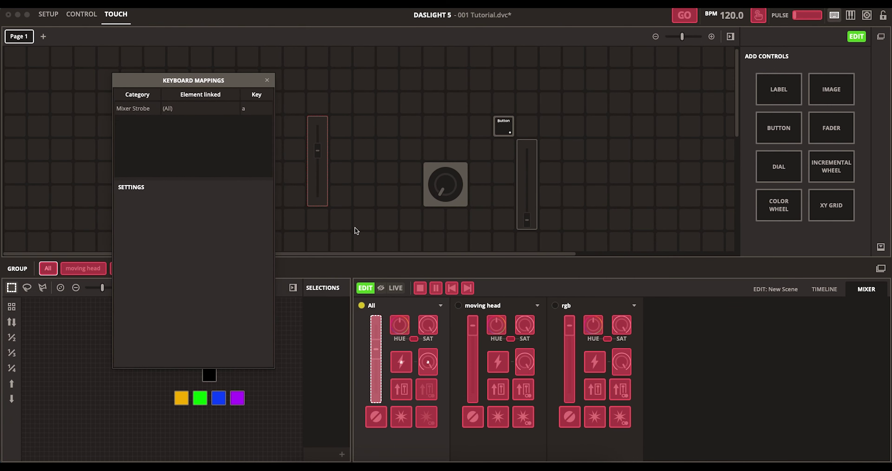
{"action": "left_click", "coordinate": [401, 416]}
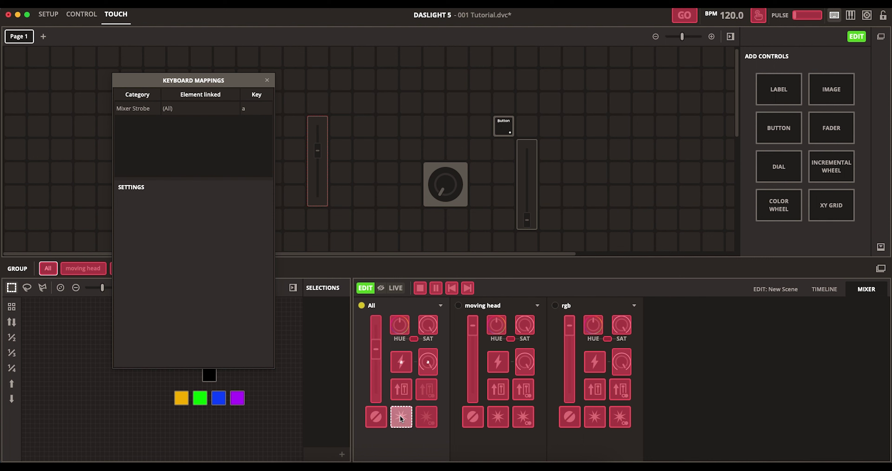
{"action": "key", "text": "a"}
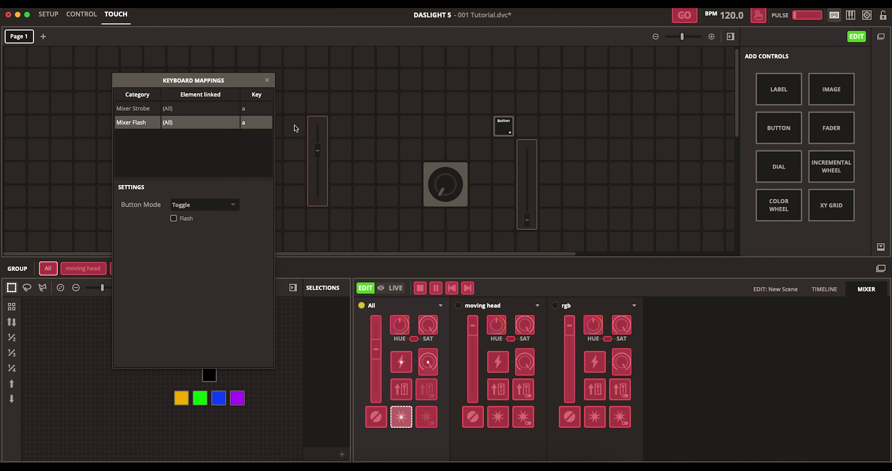
{"action": "left_click", "coordinate": [267, 79]}
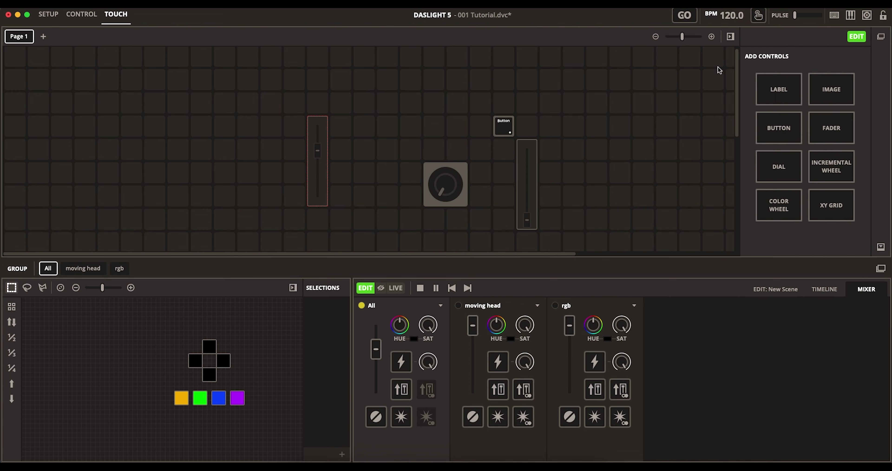
Map the moving head dimmer to MIDI controller 48 on channel 1 and exit Touch edit mode.
{"action": "left_click", "coordinate": [850, 17]}
{"action": "left_click_drag", "start_coordinate": [489, 96], "coordinate": [290, 81]}
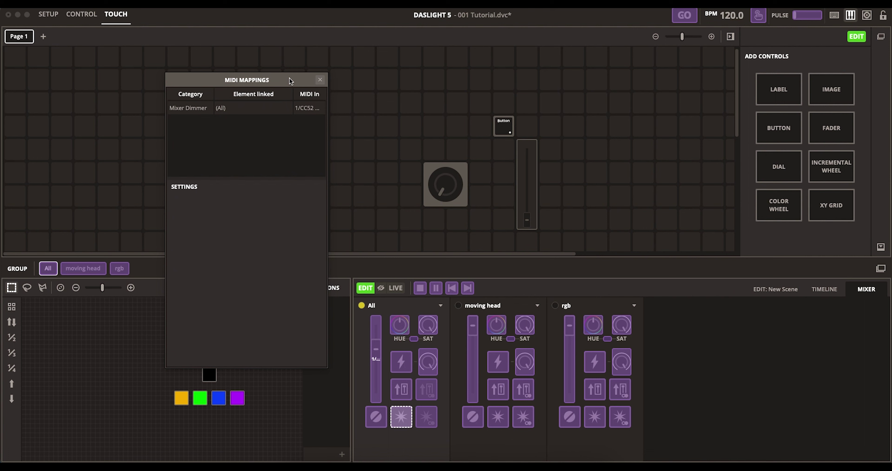
{"action": "left_click", "coordinate": [474, 330]}
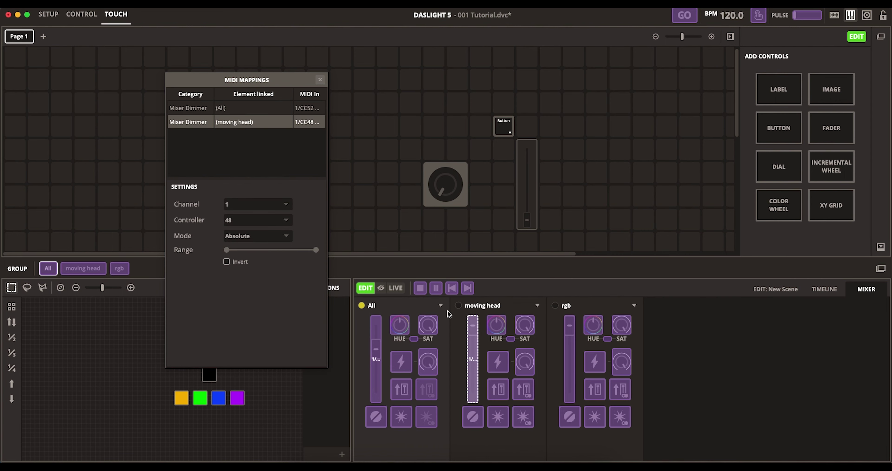
{"action": "left_click", "coordinate": [319, 80]}
{"action": "left_click", "coordinate": [857, 36]}
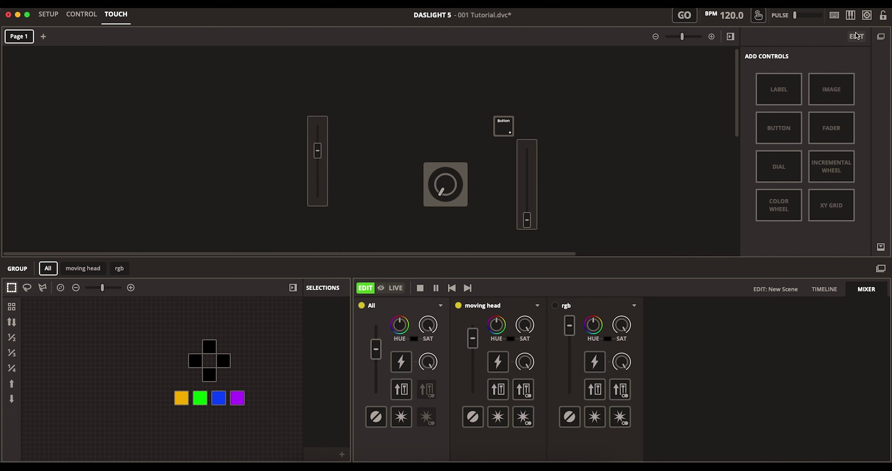